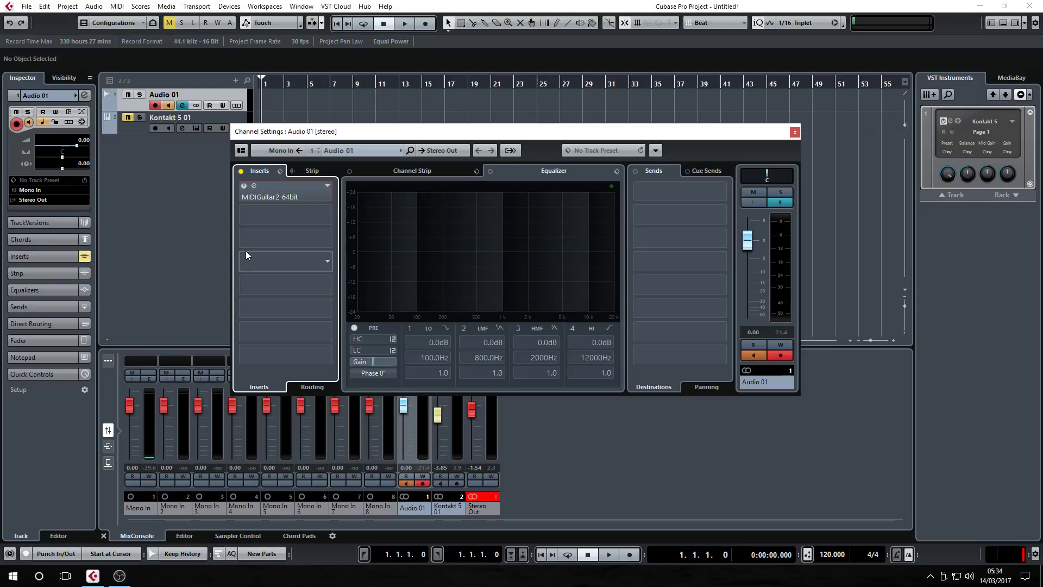
# Step: Choose MIDIGuitar2-64bit in the first insert slot of the Audio 01 channel and activate it
pyautogui.click(326, 187)
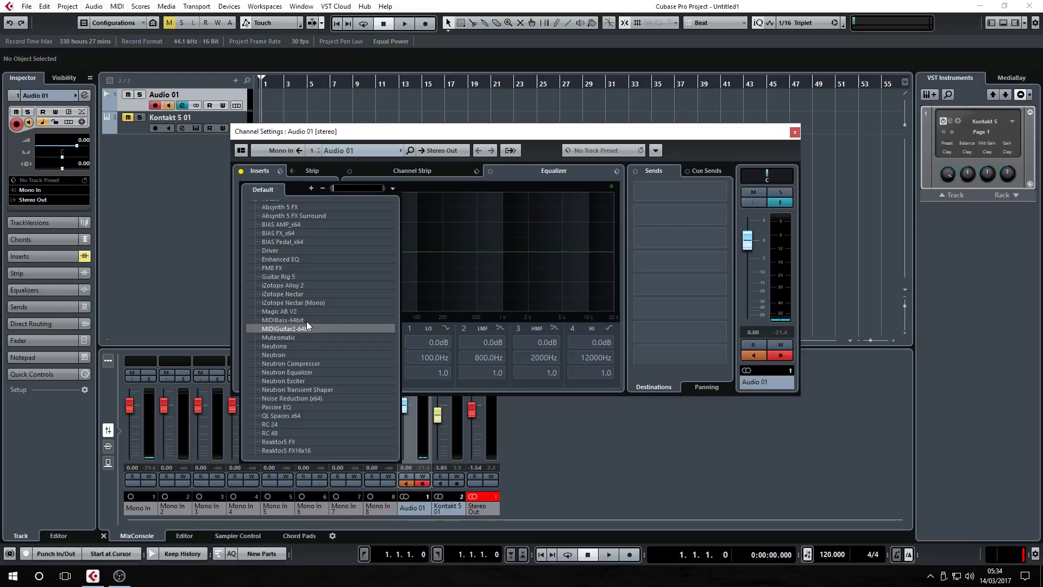
pyautogui.press('Return')
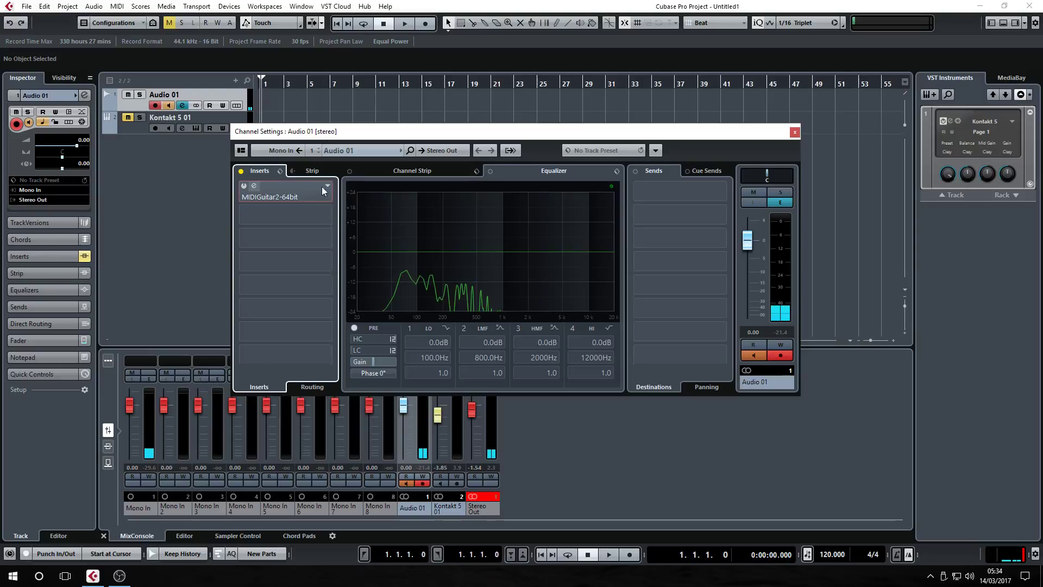
pyautogui.click(247, 184)
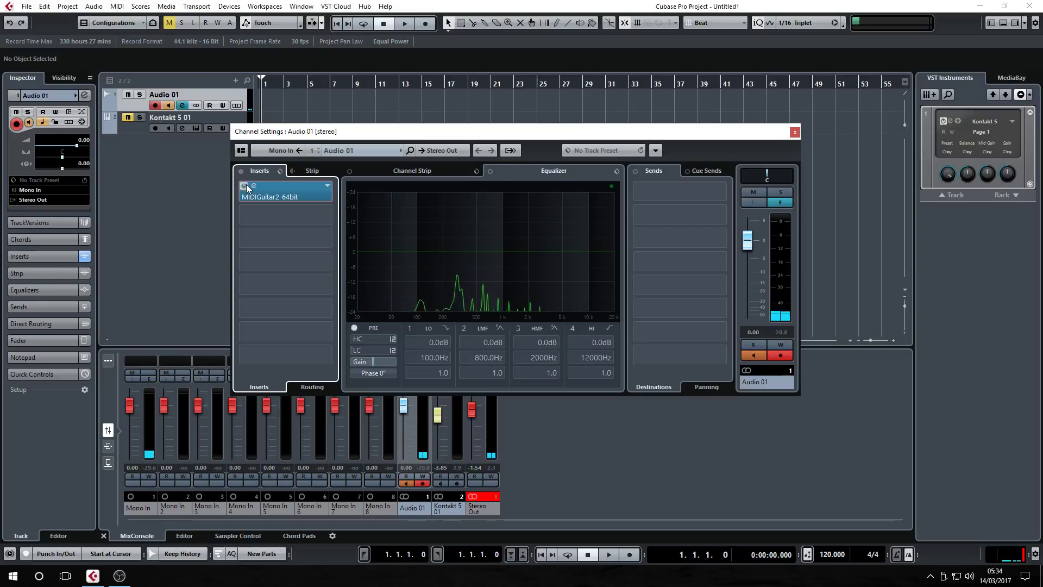
# Step: Mute the Audio 01 track, unmute the Kontakt 5 01 track, and close the channel settings
pyautogui.click(128, 95)
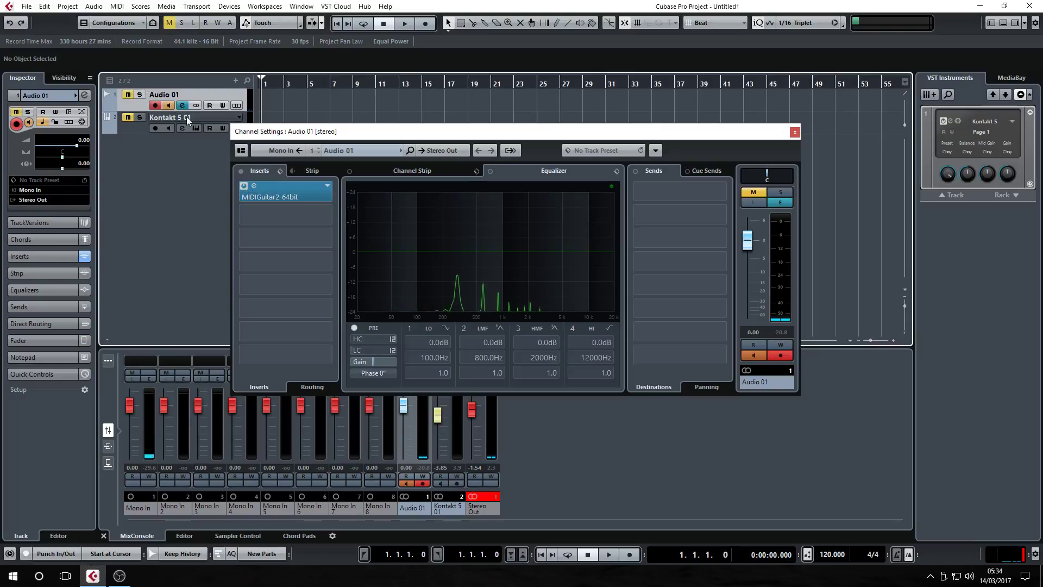
pyautogui.click(127, 118)
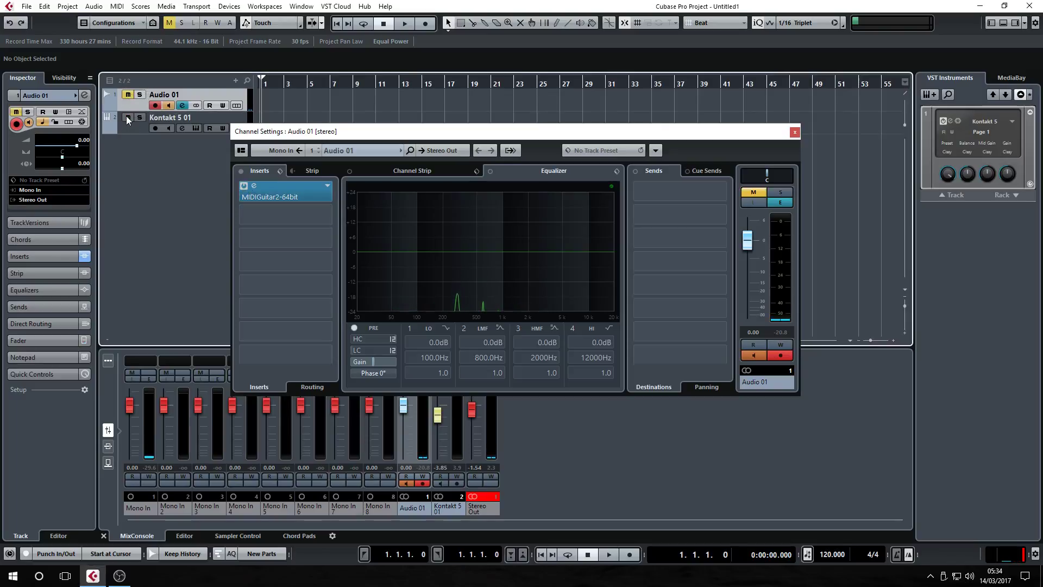
pyautogui.click(794, 132)
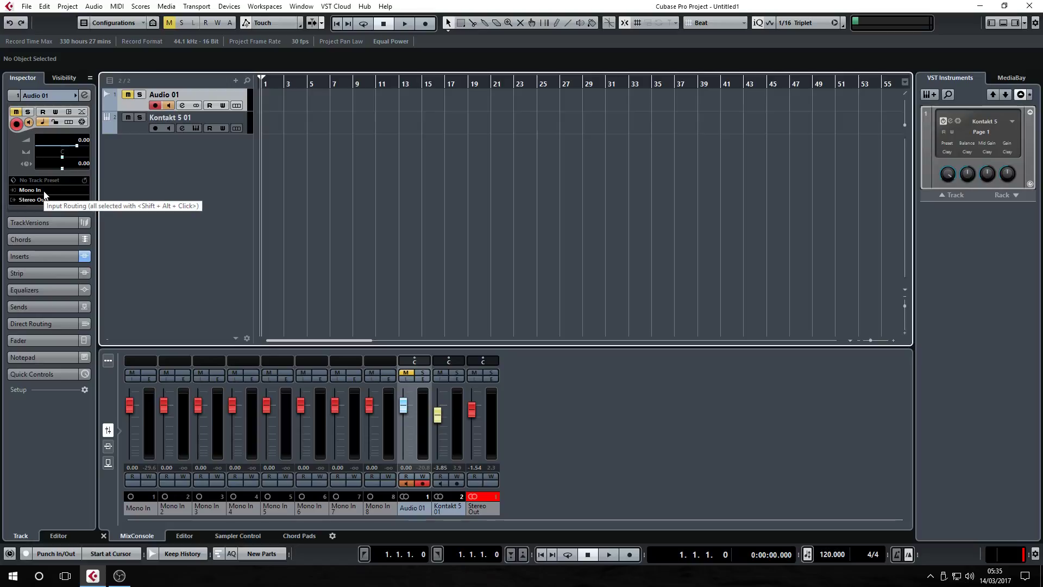
# Step: Open the MIDIGuitar2-64bit insert on Audio 01 and show its host and MIDI interface information
pyautogui.click(139, 126)
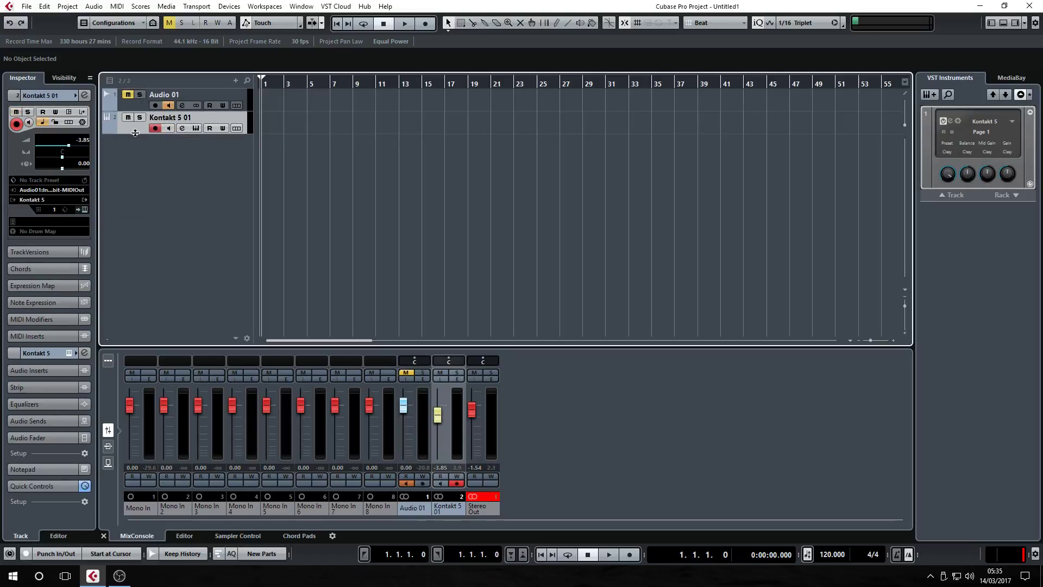
pyautogui.click(178, 106)
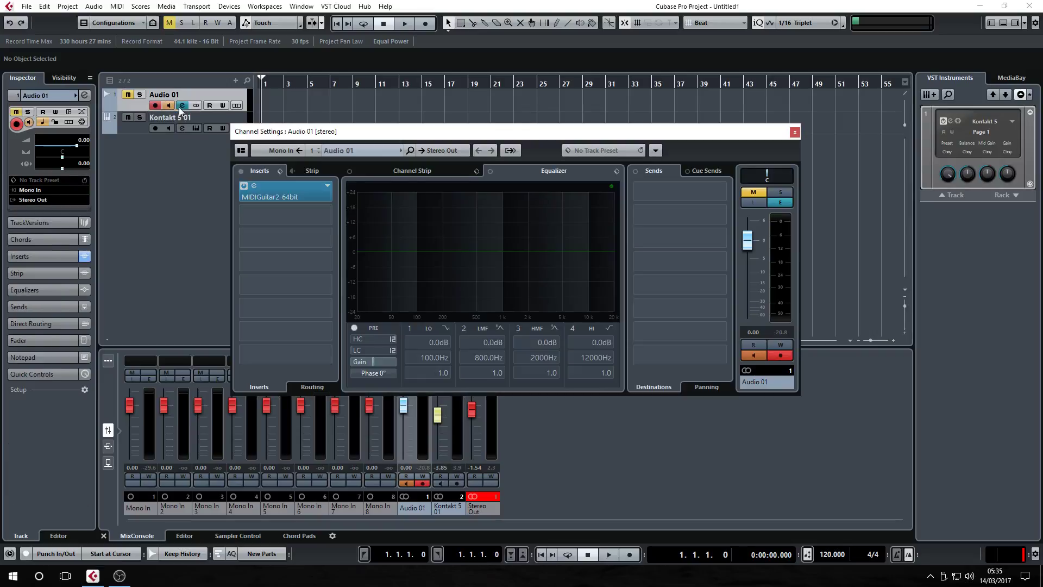
pyautogui.click(288, 194)
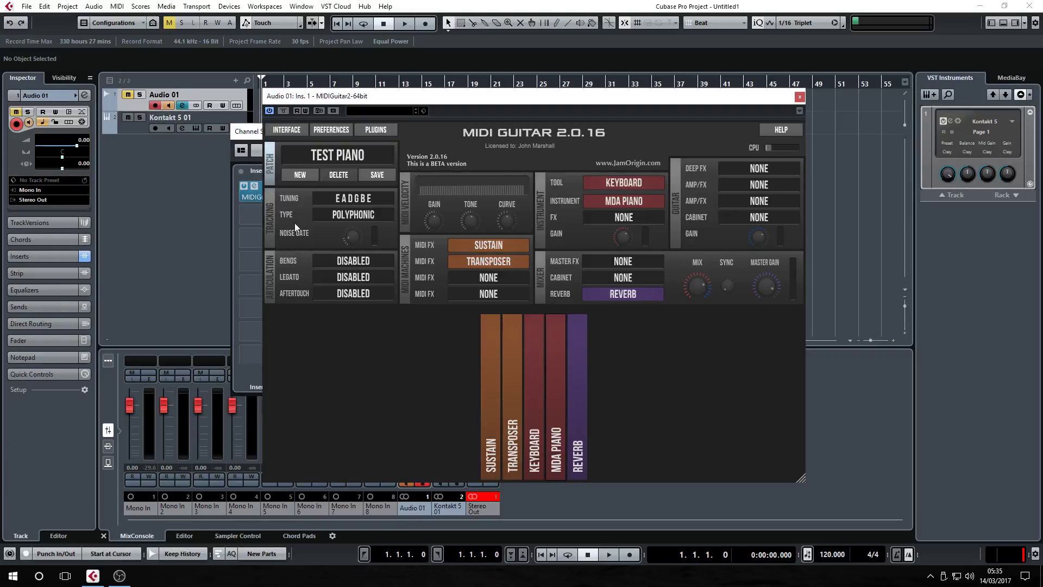
pyautogui.click(293, 129)
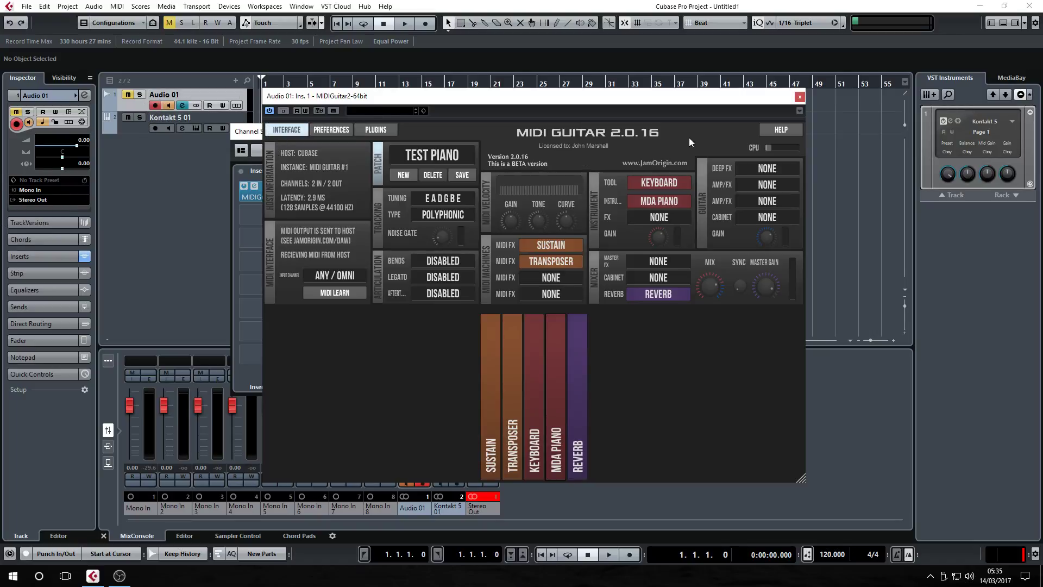
# Step: Check the MIDI input routing choices of the Kontakt 5 01 track, and close the plug-in and channel settings windows
pyautogui.click(135, 122)
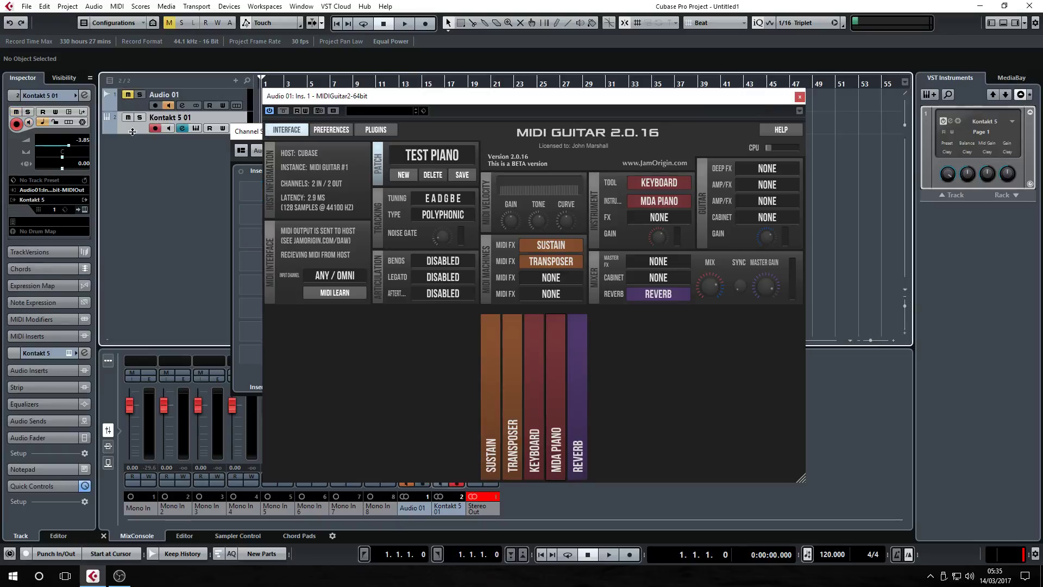
pyautogui.click(41, 190)
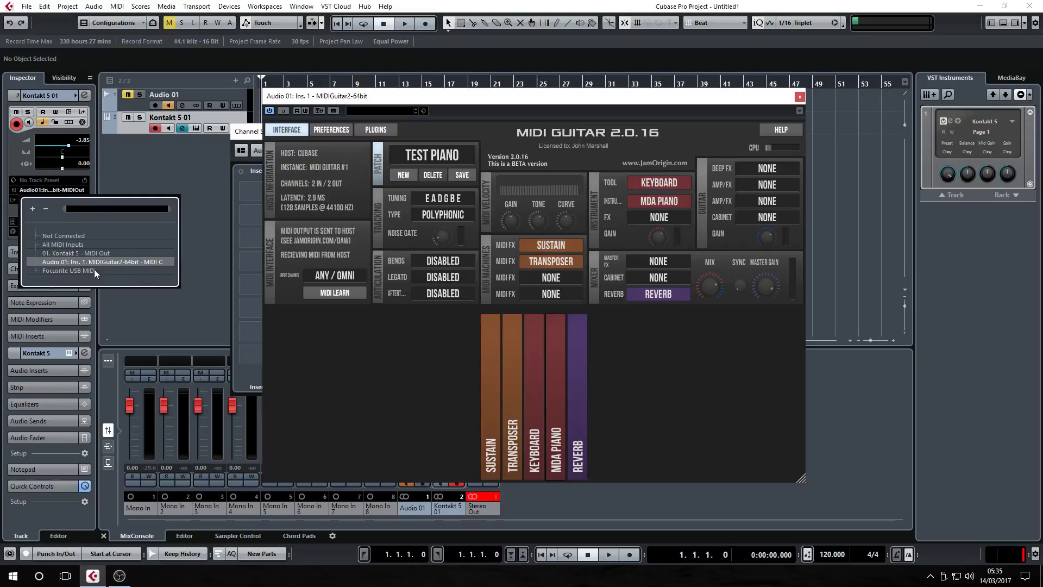
pyautogui.click(95, 170)
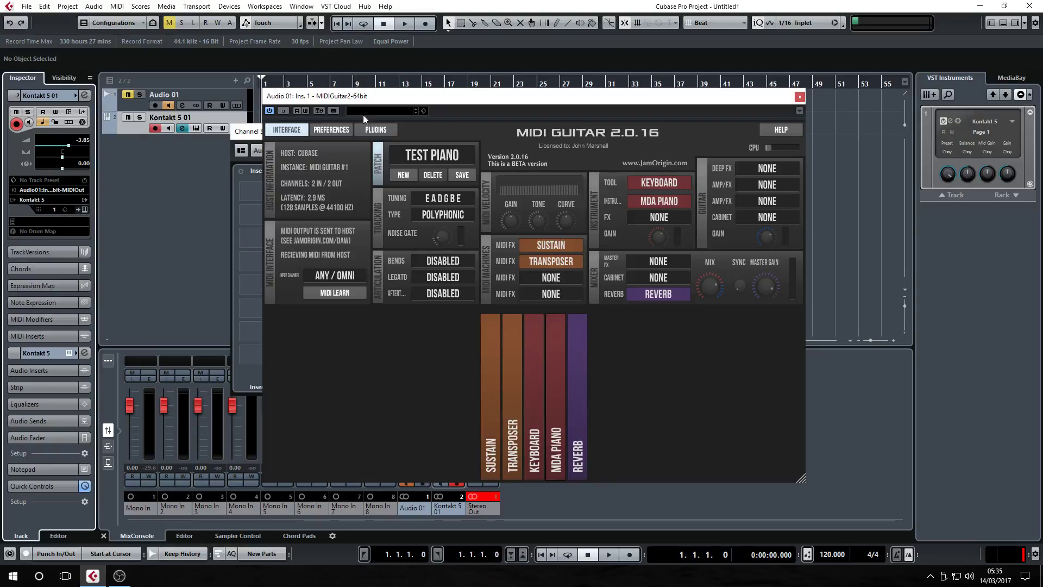
pyautogui.click(51, 190)
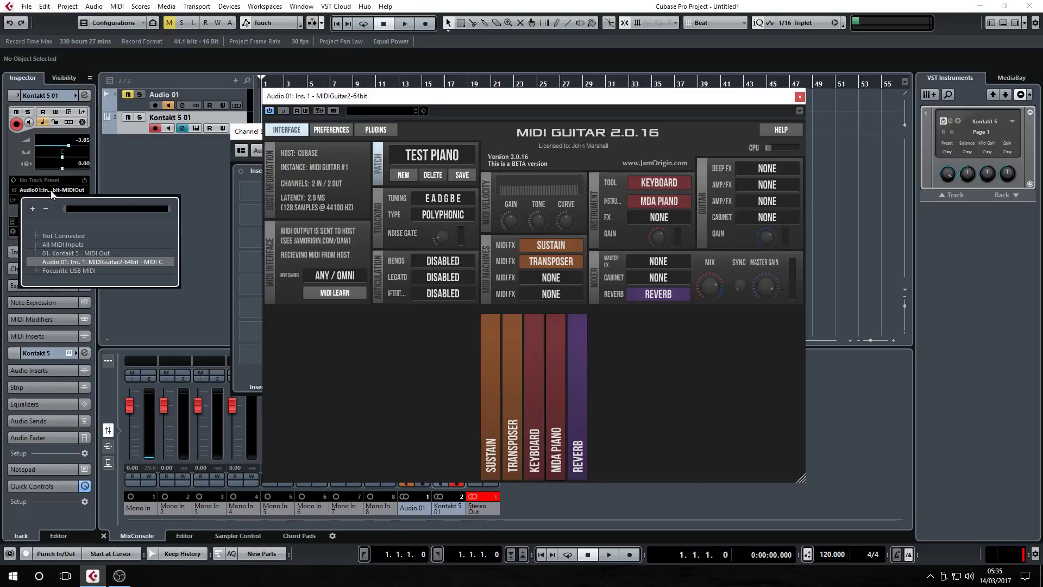
pyautogui.click(163, 158)
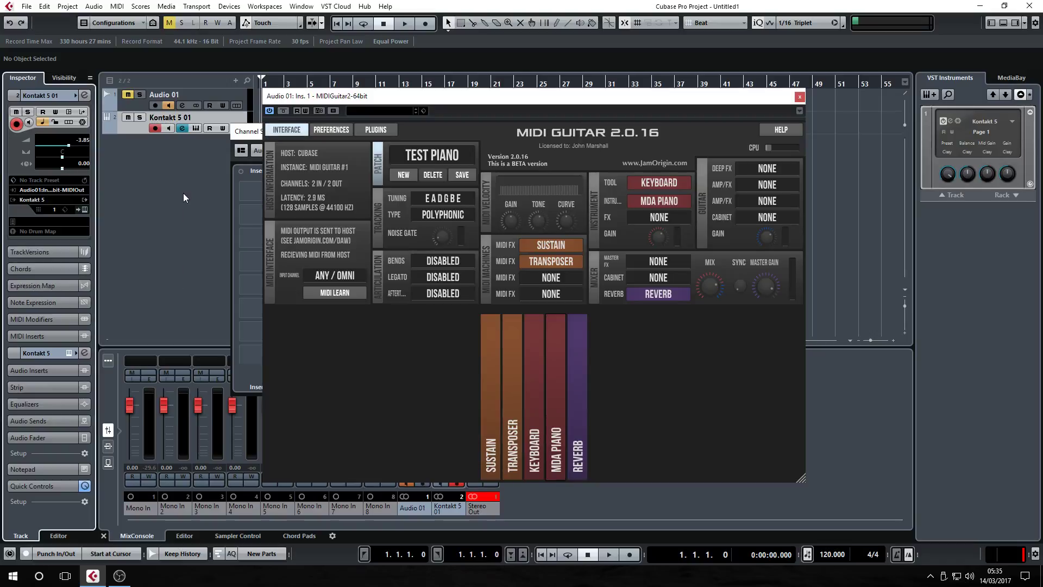
pyautogui.click(797, 98)
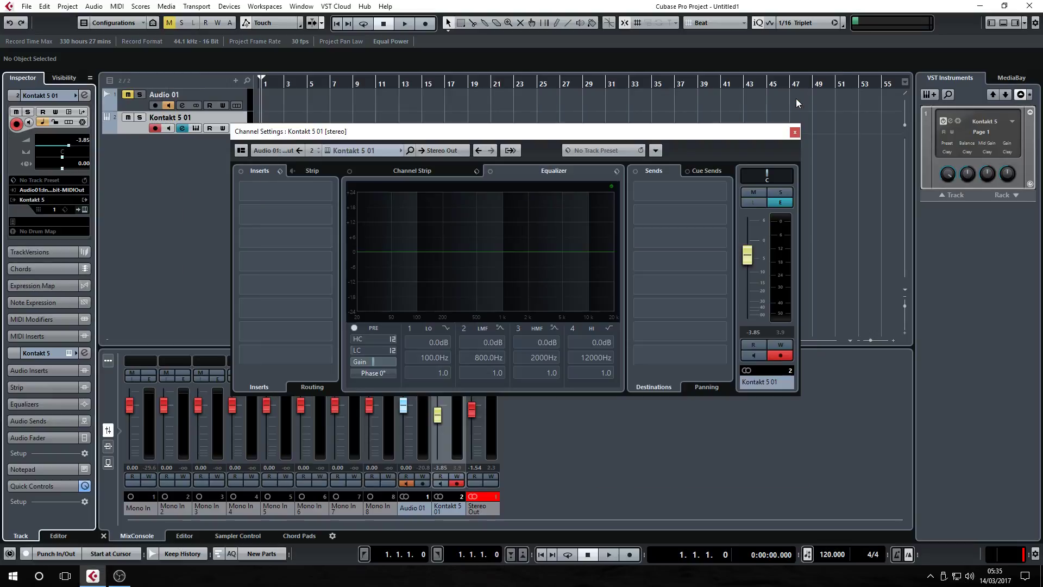
pyautogui.click(794, 132)
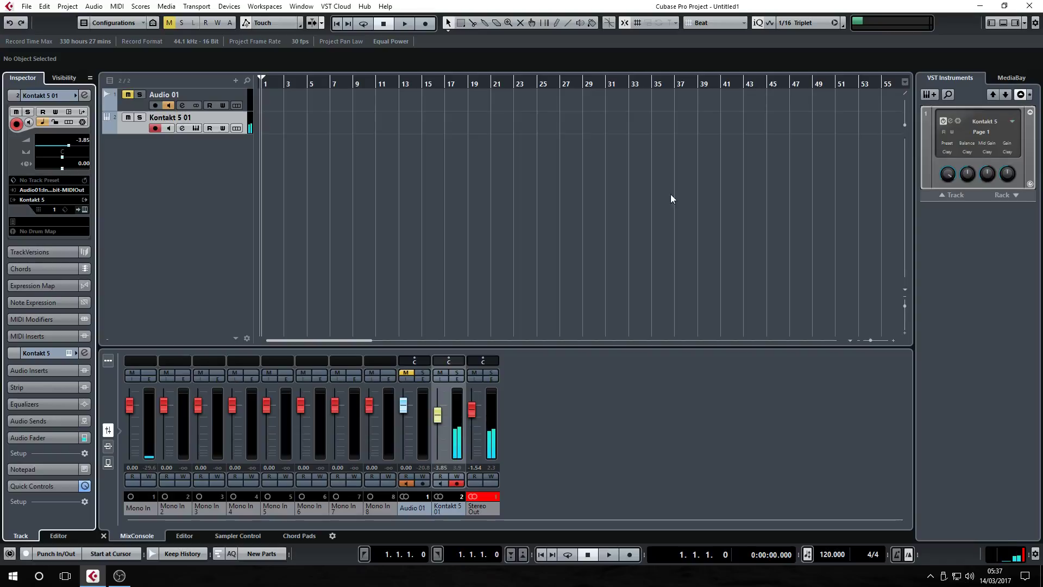
# Step: Review the MIDIGuitar2-64bit insert on Audio 01 once more and close its windows
pyautogui.click(174, 119)
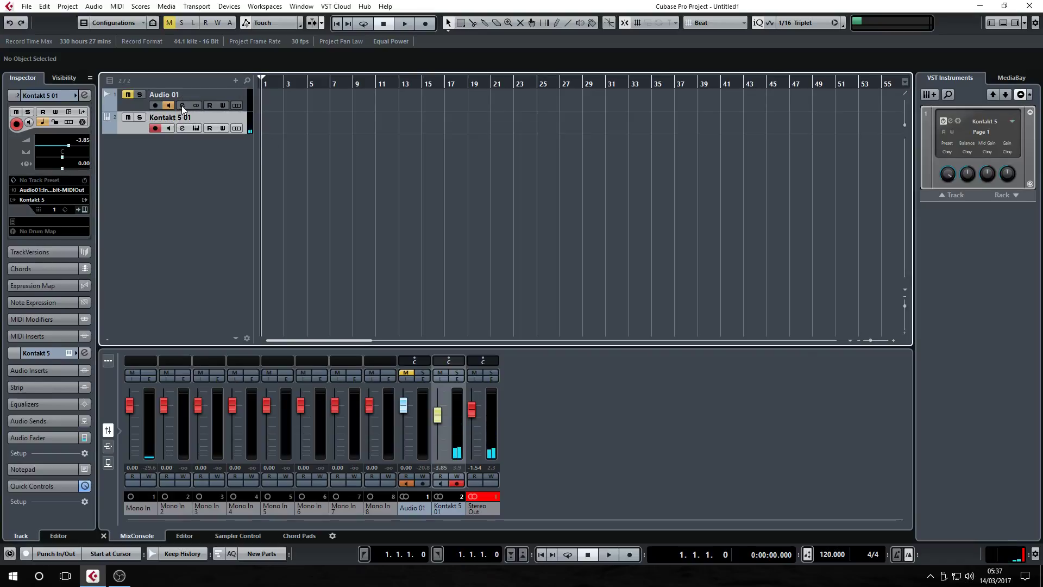
pyautogui.click(182, 106)
pyautogui.click(301, 193)
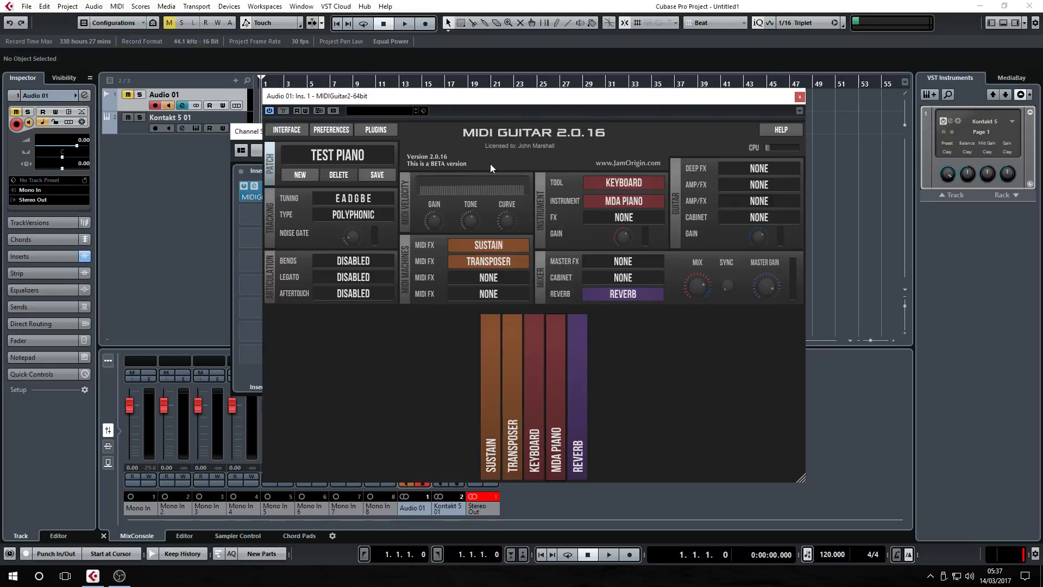
pyautogui.click(800, 97)
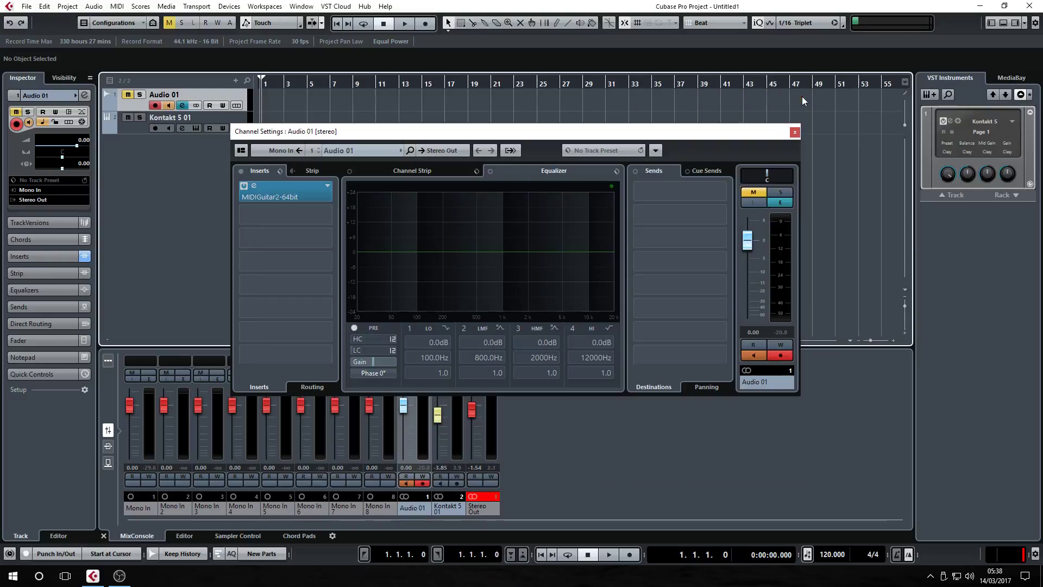
pyautogui.click(794, 133)
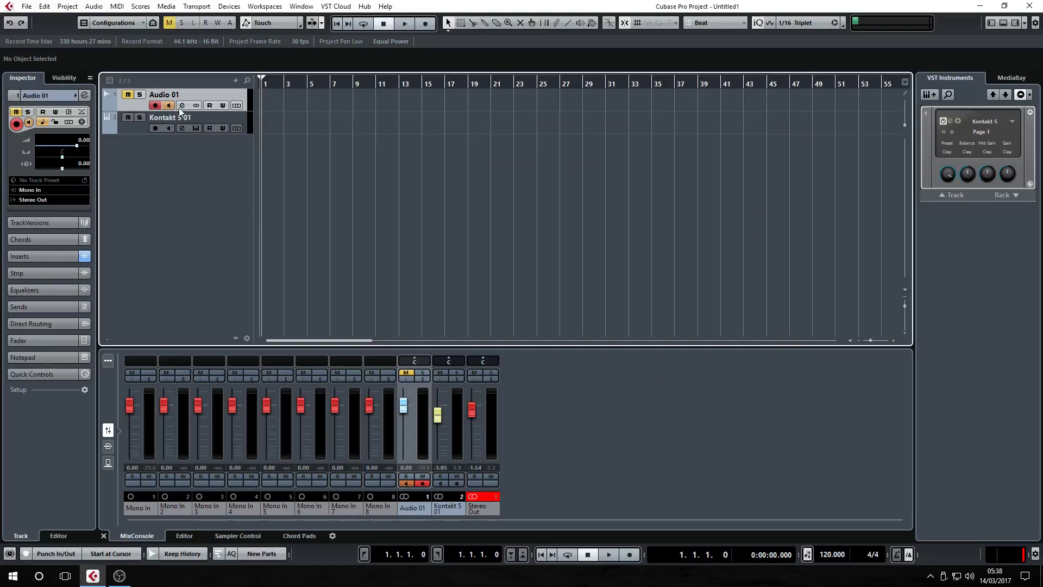
# Step: In Kontakt 5, replace the Cissy organ, without saving it, with Flugelhorn.nki from the Session Horns Pro solo instruments
pyautogui.click(950, 119)
pyautogui.scroll(-1, 327, 295)
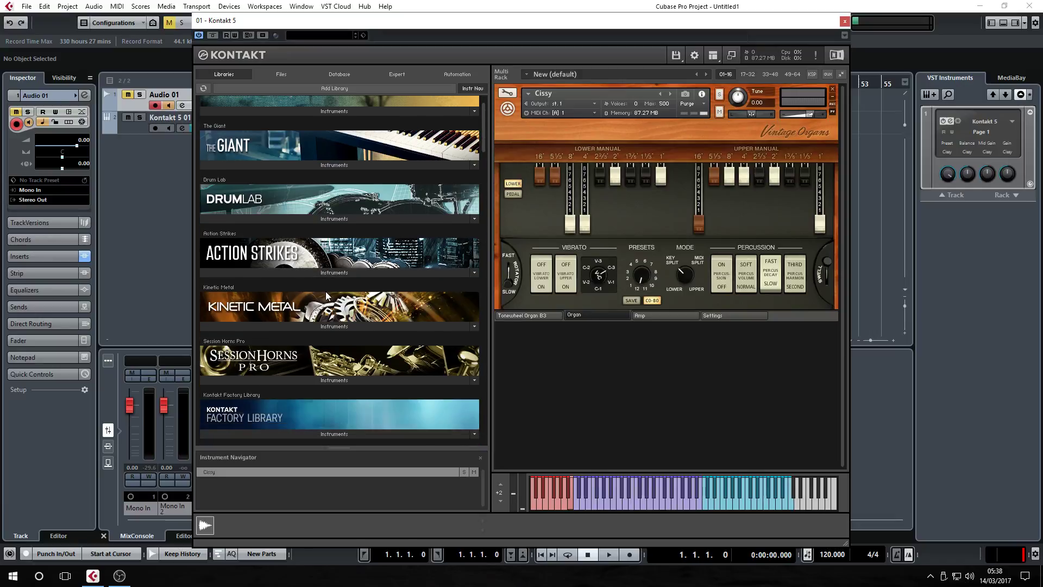
pyautogui.scroll(-1, 327, 295)
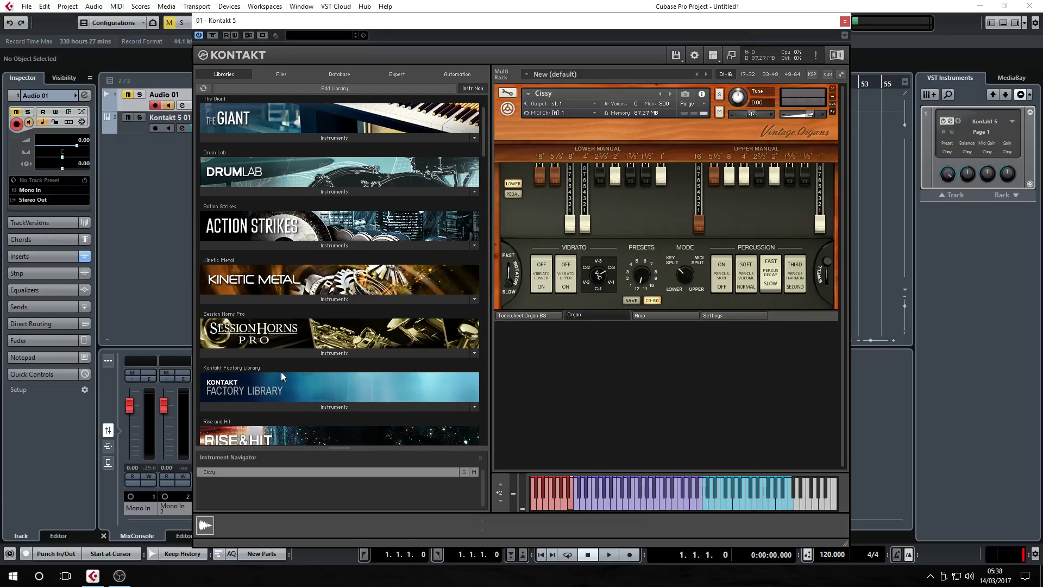
pyautogui.click(833, 89)
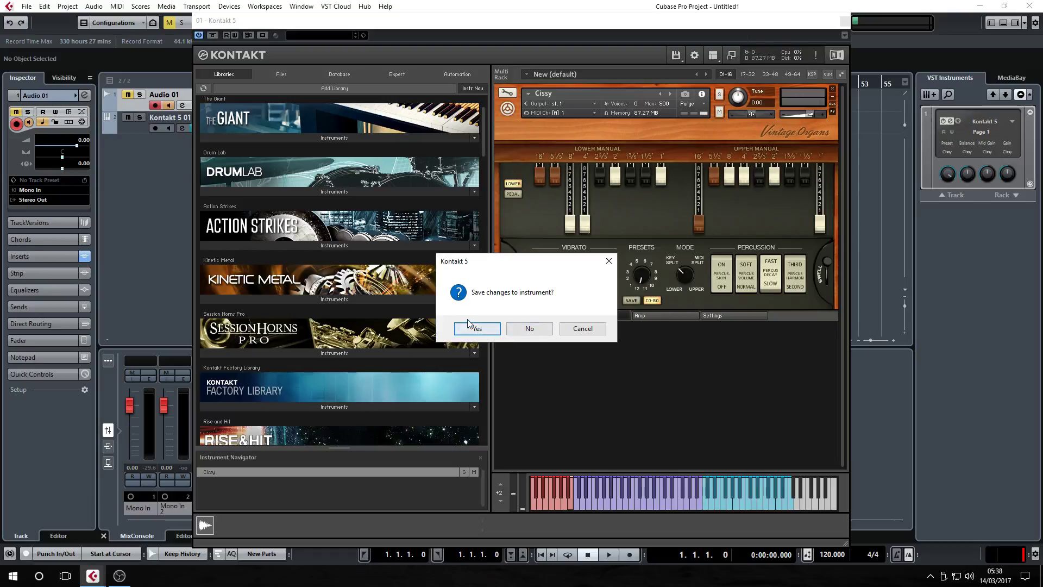
pyautogui.click(521, 329)
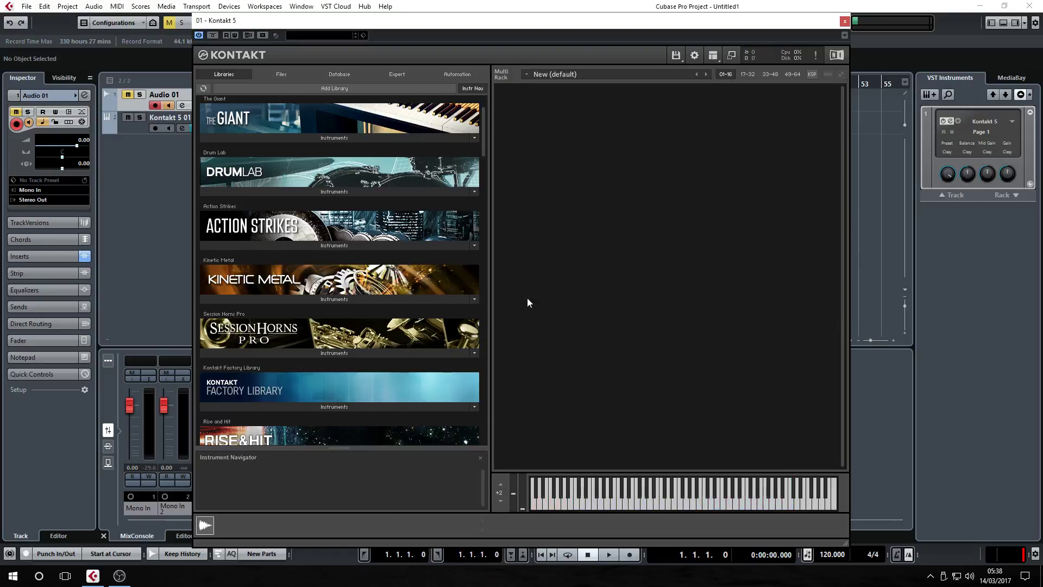
pyautogui.click(328, 352)
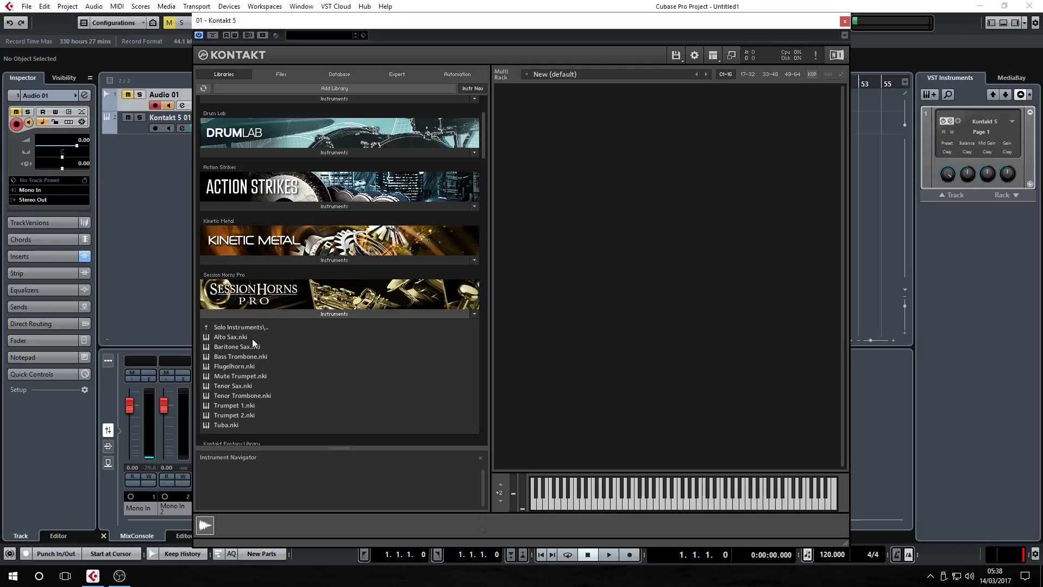
pyautogui.doubleClick(239, 373)
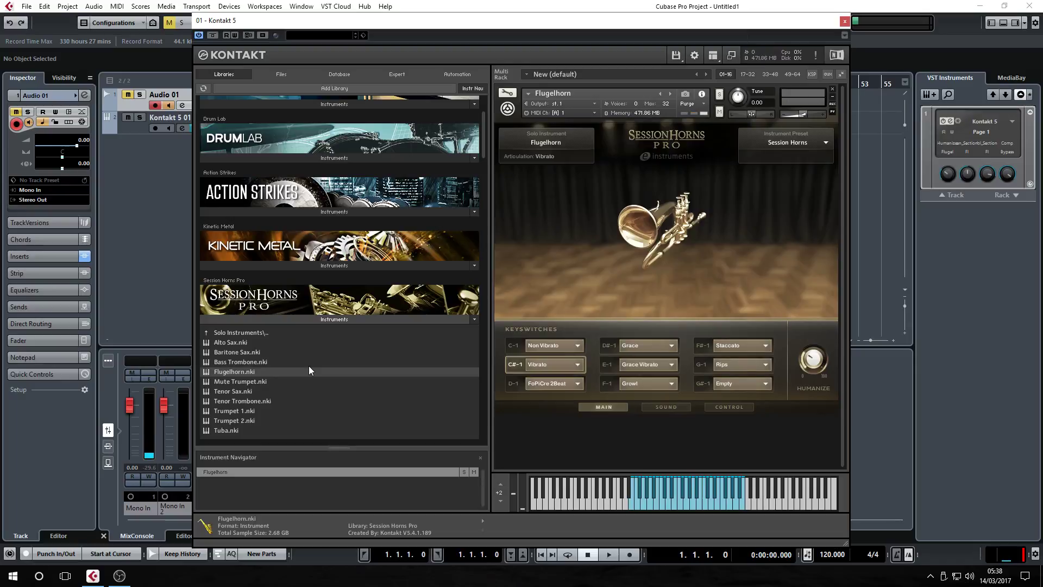
# Step: Select the Kontakt 5 01 track for playing and raise the Flugelhorn's volume slightly
pyautogui.click(141, 128)
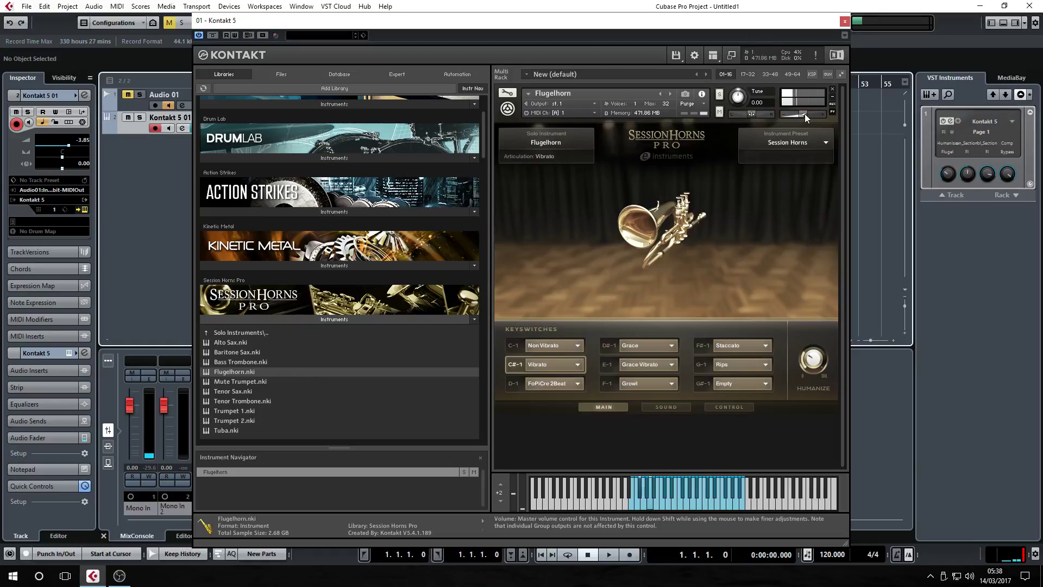
pyautogui.moveTo(804, 112); pyautogui.dragTo(813, 113)
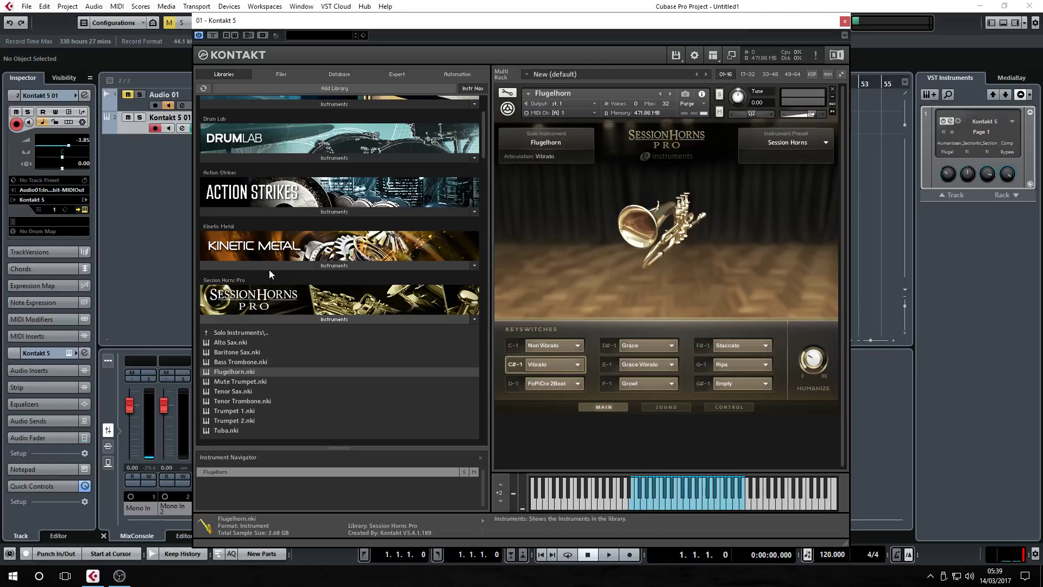
# Step: Remove the Flugelhorn from Kontakt without saving changes and close the instrument window
pyautogui.click(834, 91)
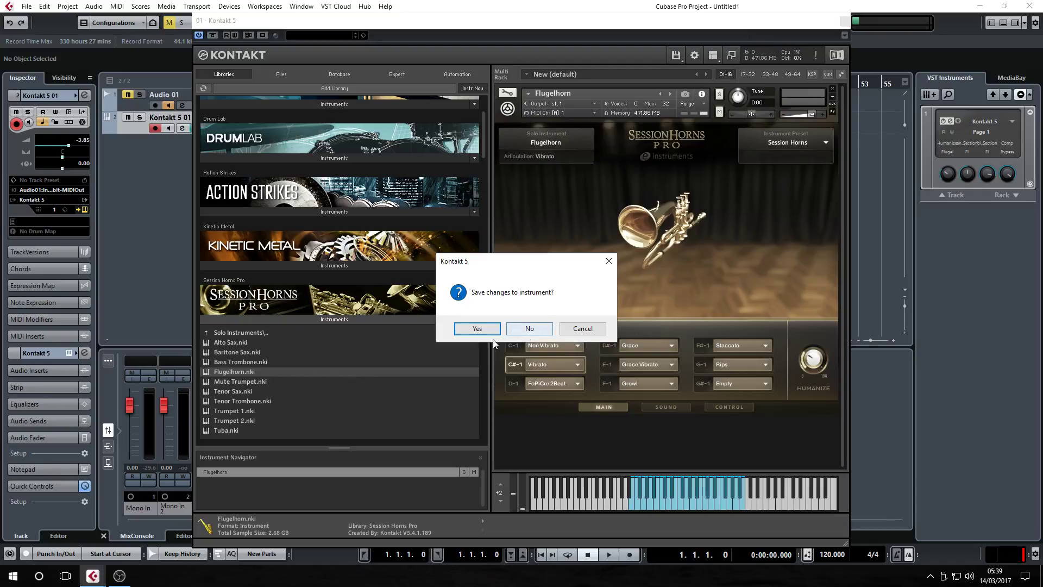
pyautogui.click(528, 329)
pyautogui.scroll(-2, 363, 293)
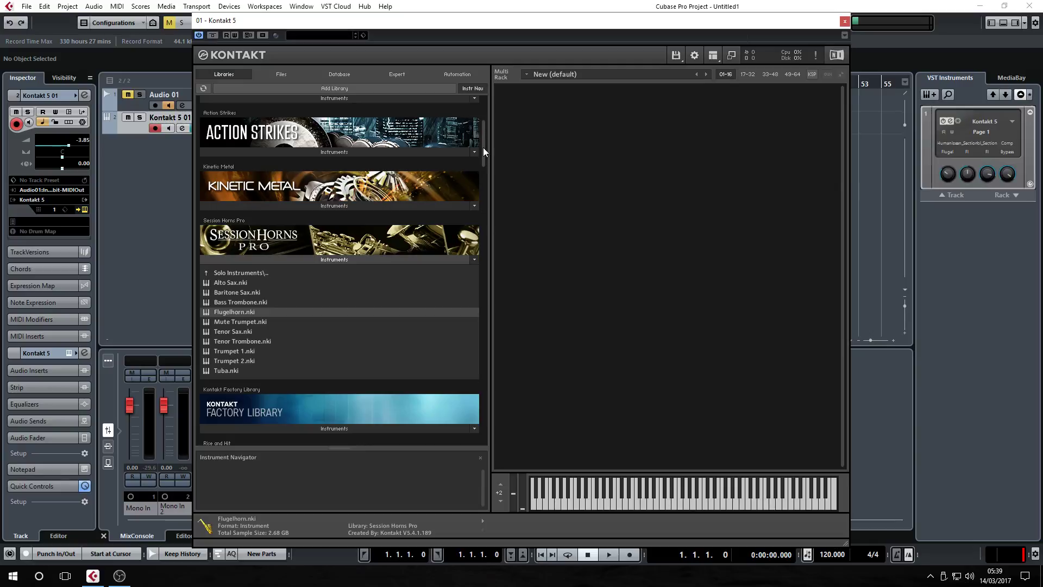
pyautogui.click(843, 22)
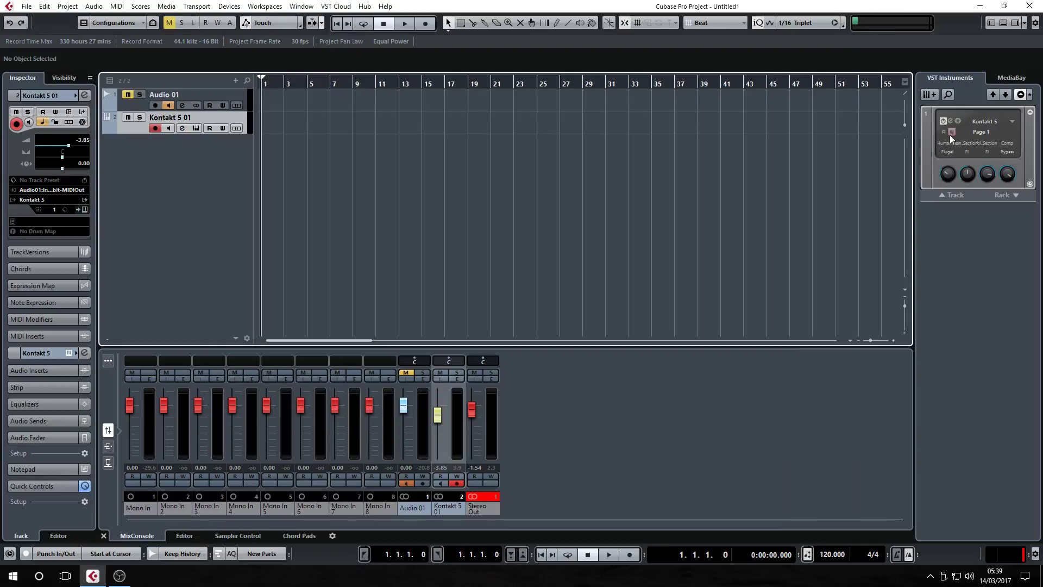
# Step: Replace Kontakt 5 with play_VST_x64 as the rack instrument and move its window clear of the mixer
pyautogui.click(989, 121)
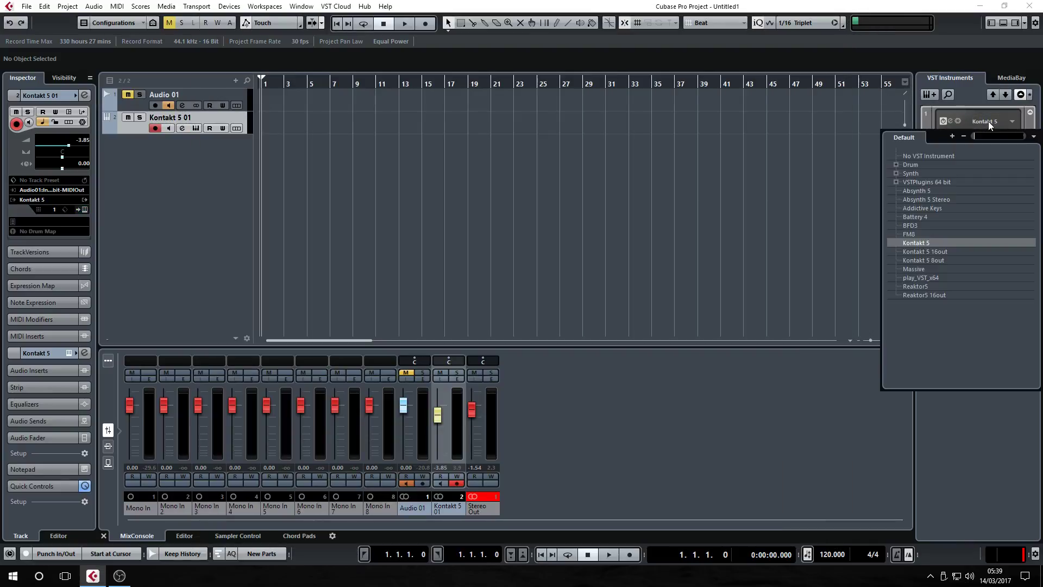
pyautogui.click(915, 275)
pyautogui.click(497, 305)
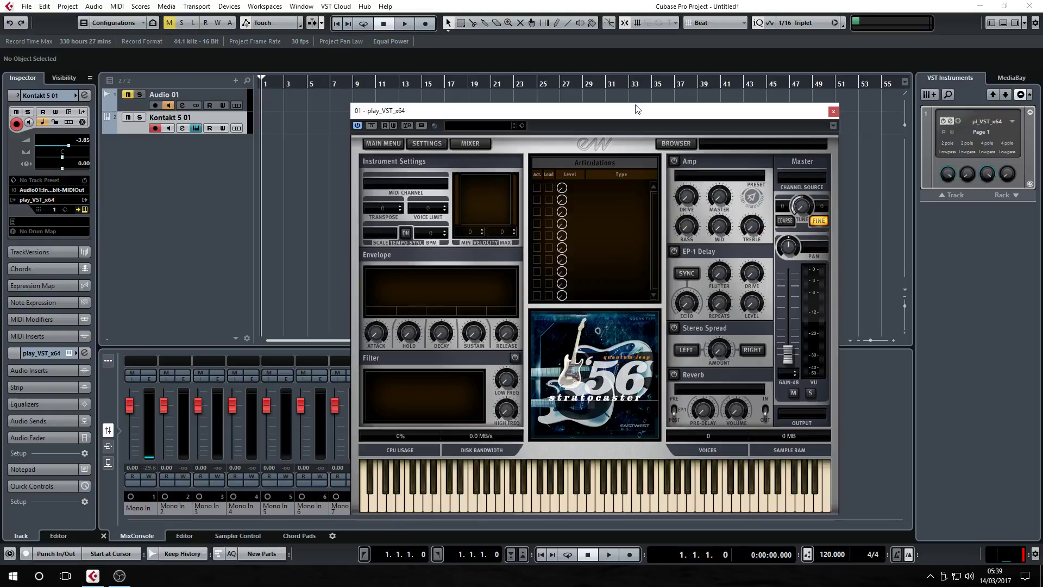
pyautogui.moveTo(635, 109); pyautogui.dragTo(546, 34)
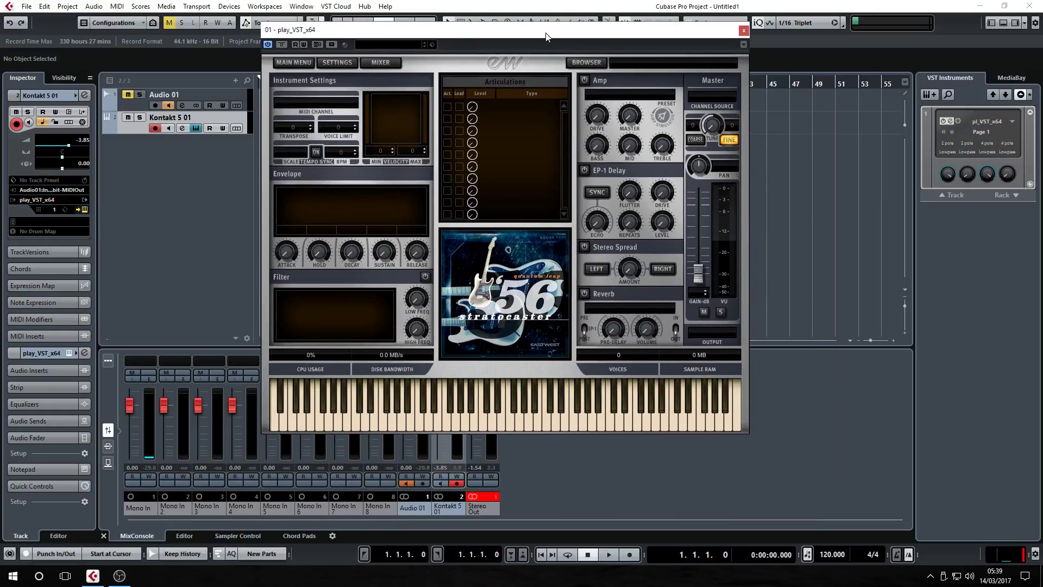
# Step: Load Sitar Live 1.ewi from the plucked Indian instruments in the EW Ra library
pyautogui.click(587, 63)
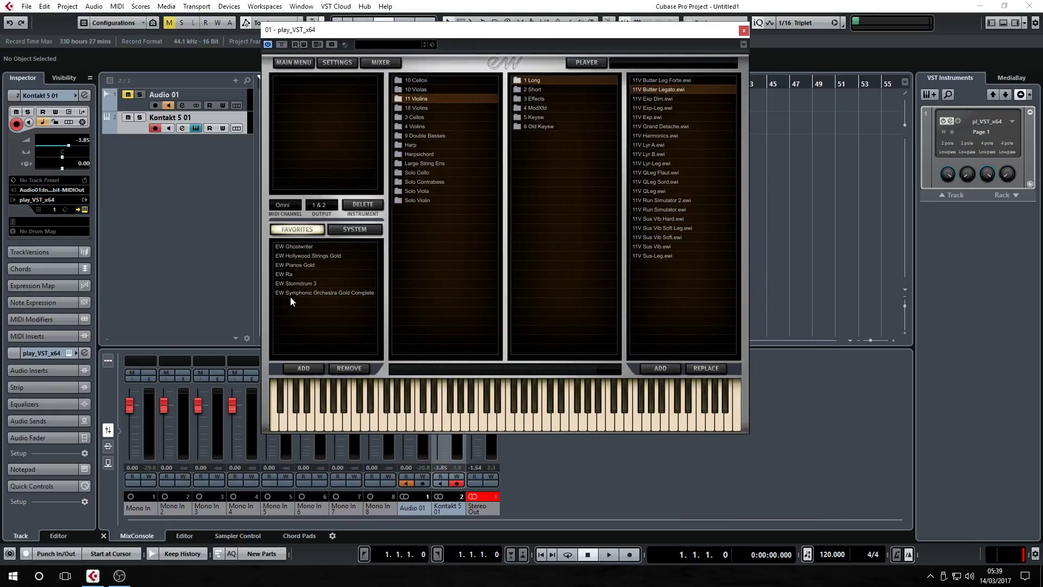
pyautogui.click(285, 274)
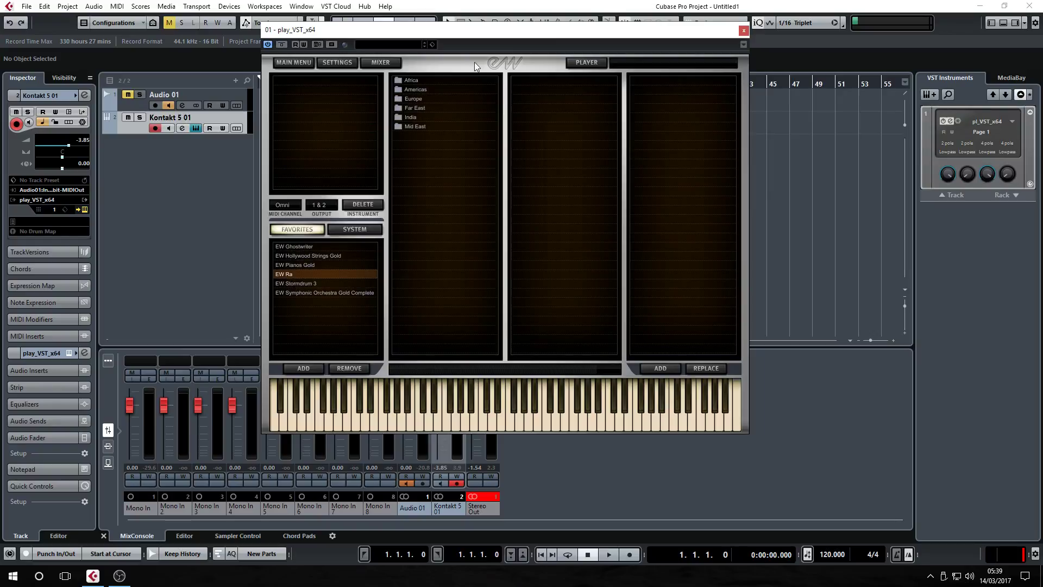
pyautogui.click(416, 107)
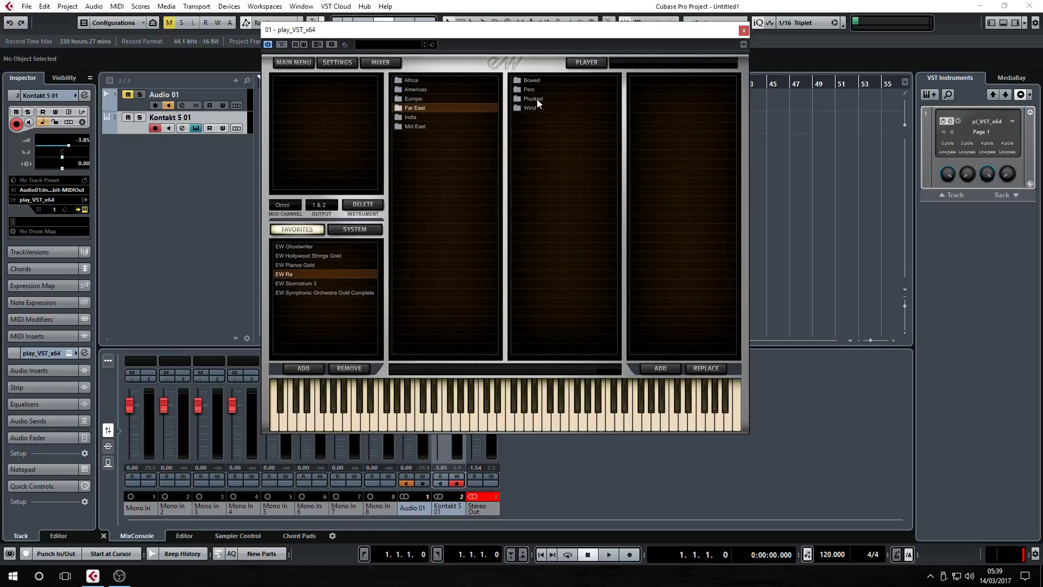
pyautogui.click(536, 99)
pyautogui.click(412, 119)
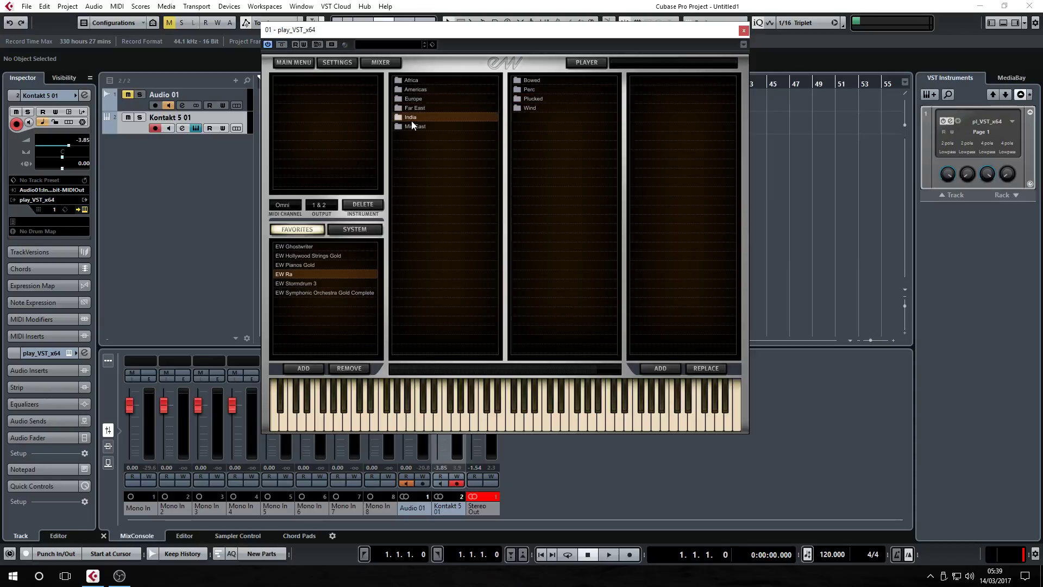
pyautogui.click(542, 98)
pyautogui.click(652, 80)
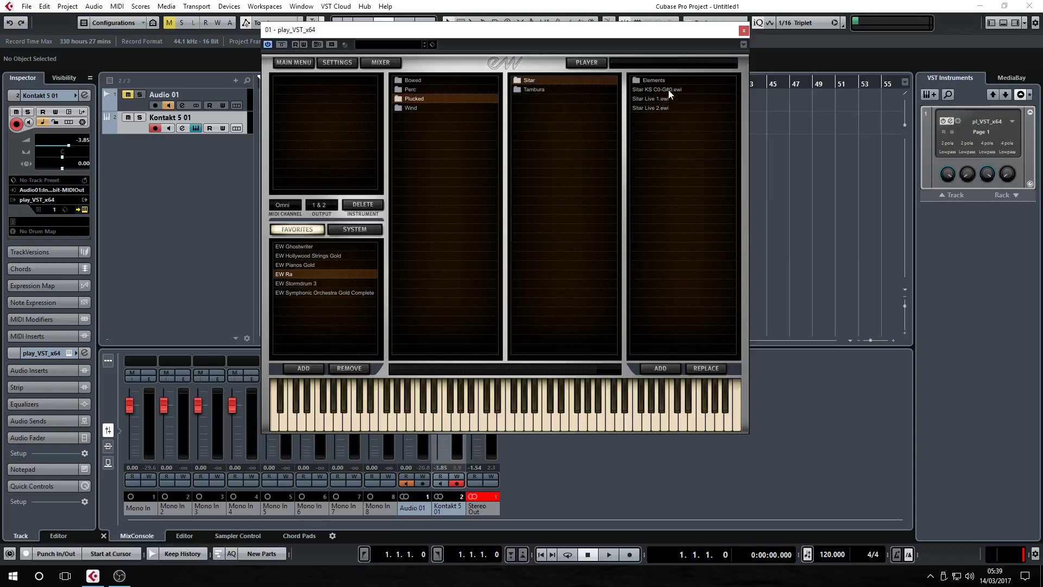
pyautogui.click(656, 99)
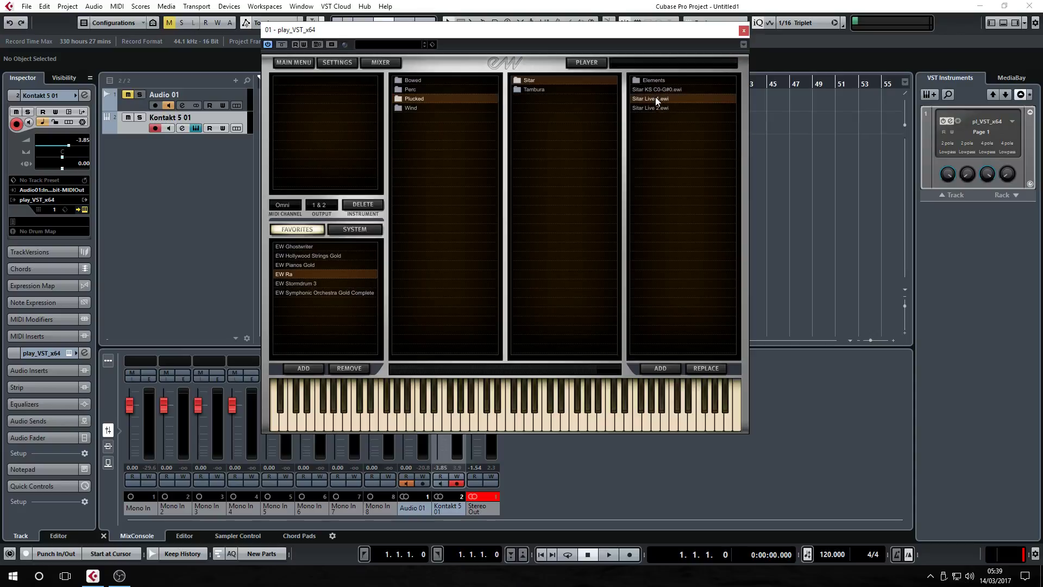
pyautogui.doubleClick(655, 98)
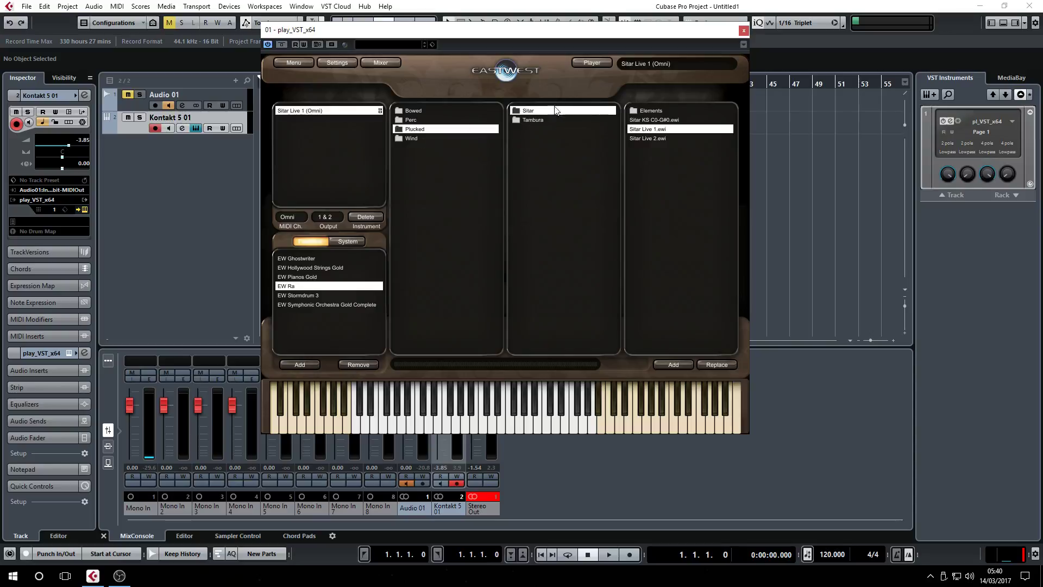
# Step: Replace the sitar with Sarangi KS C0-C#1.ewi from EW Ra's bowed Indian instruments
pyautogui.click(413, 110)
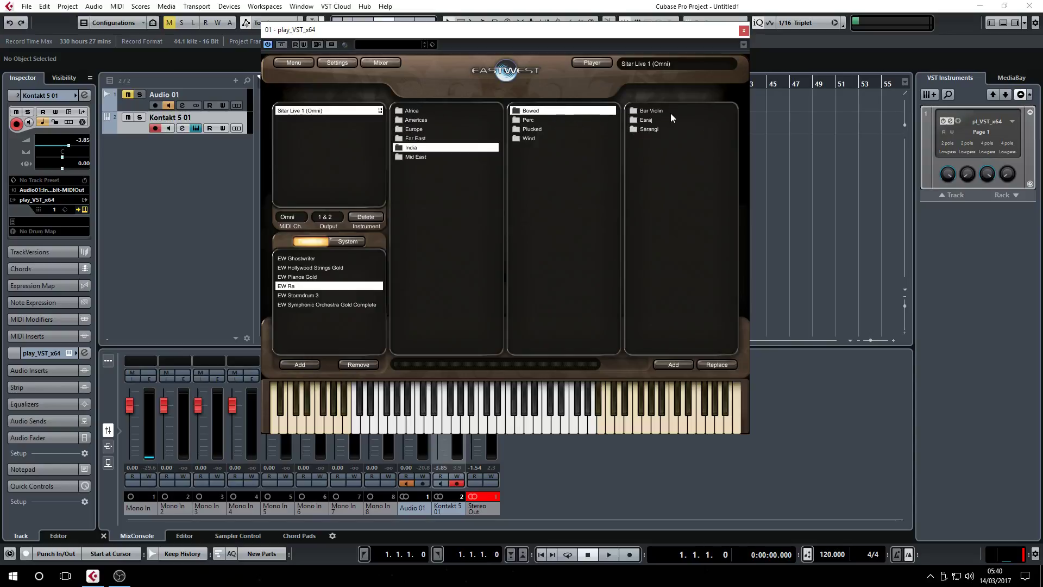
pyautogui.click(650, 131)
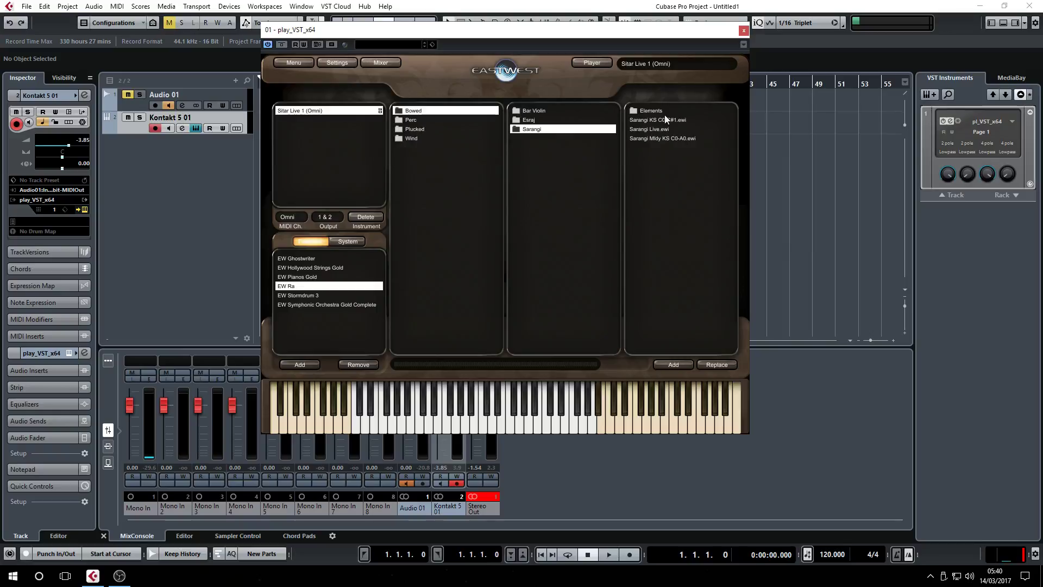
pyautogui.doubleClick(662, 122)
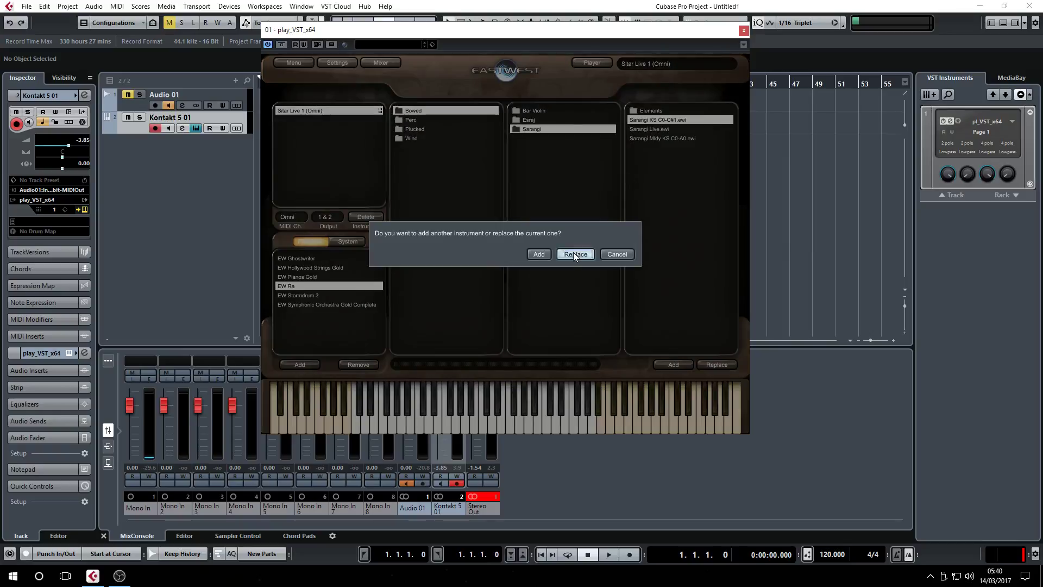
pyautogui.click(573, 252)
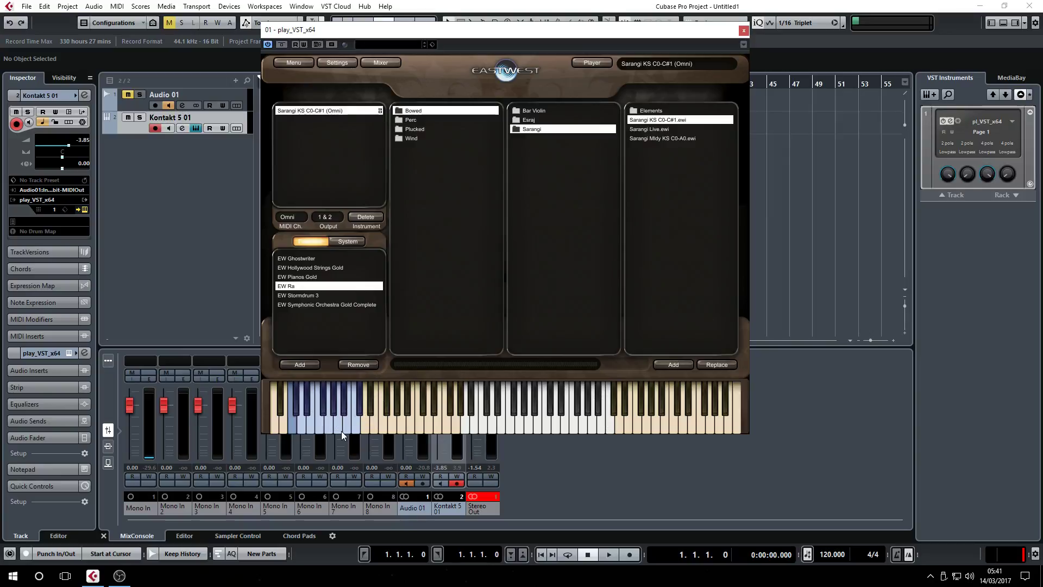
# Step: Replace the sarangi with String Quartet QLeg RR.ewi from the Gold Strings large ensembles in EW Symphonic Orchestra Gold Complete
pyautogui.click(308, 303)
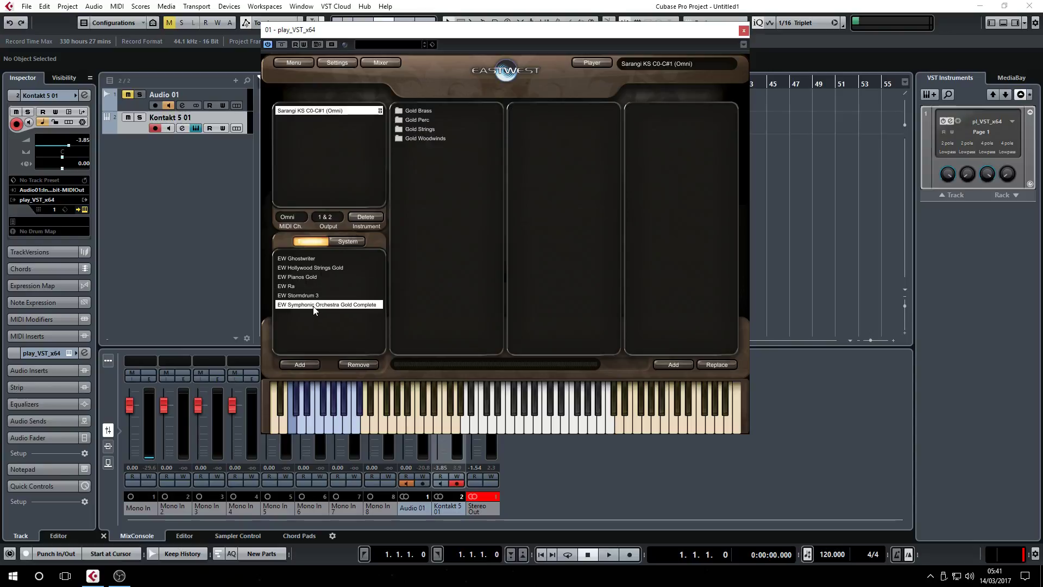
pyautogui.click(432, 130)
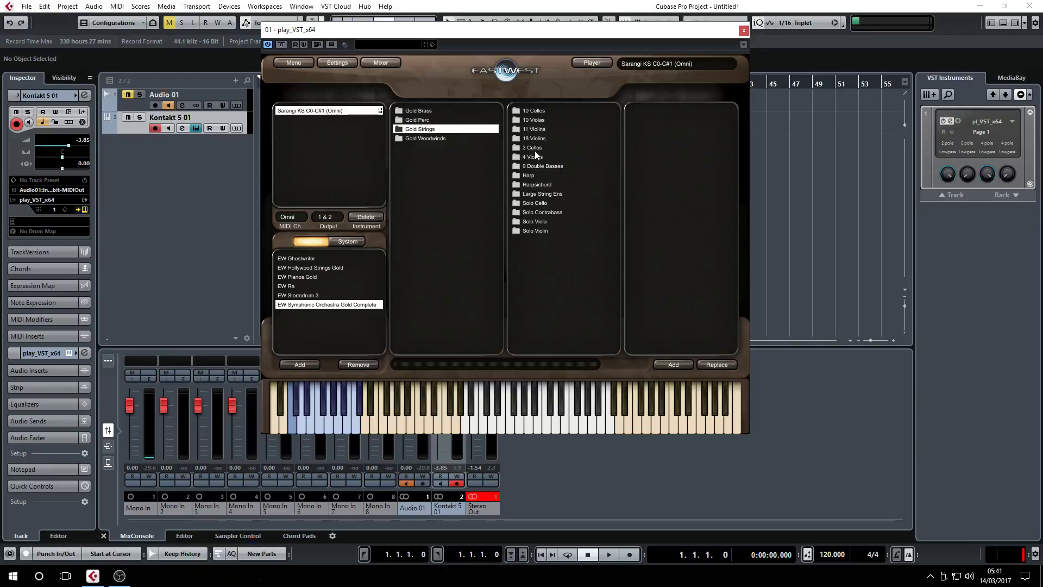
pyautogui.click(547, 193)
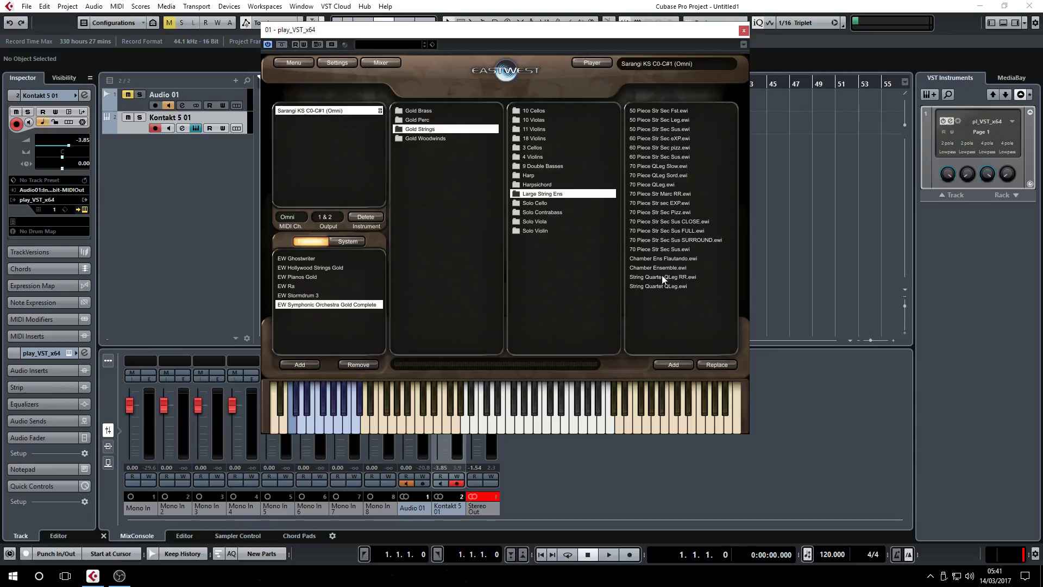
pyautogui.doubleClick(661, 276)
pyautogui.click(567, 256)
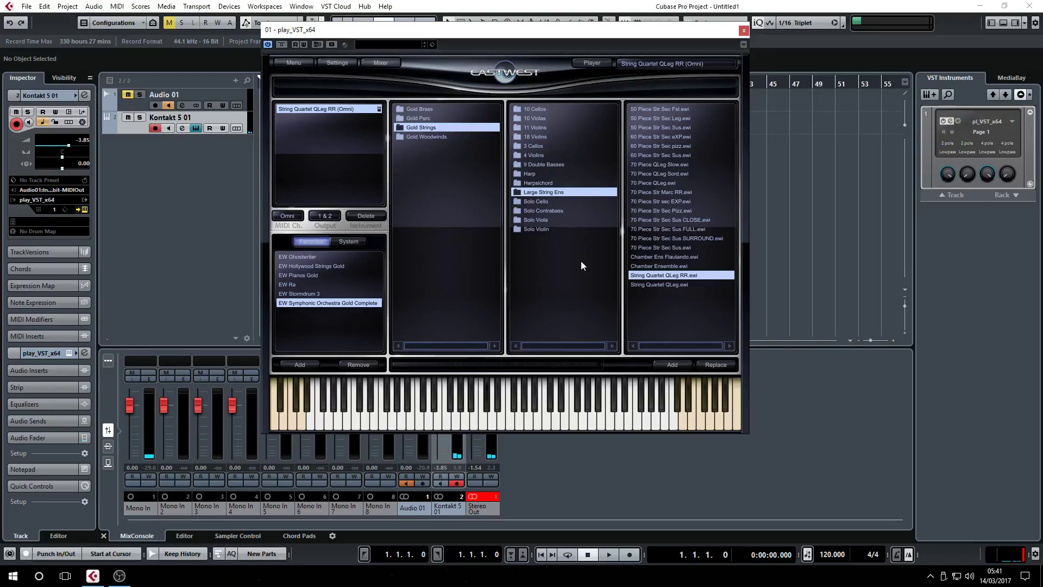
# Step: Switch on the string quartet's EW Hall LR reverb, bend its velocity sensitivity curve upward, and close the instrument window
pyautogui.click(592, 63)
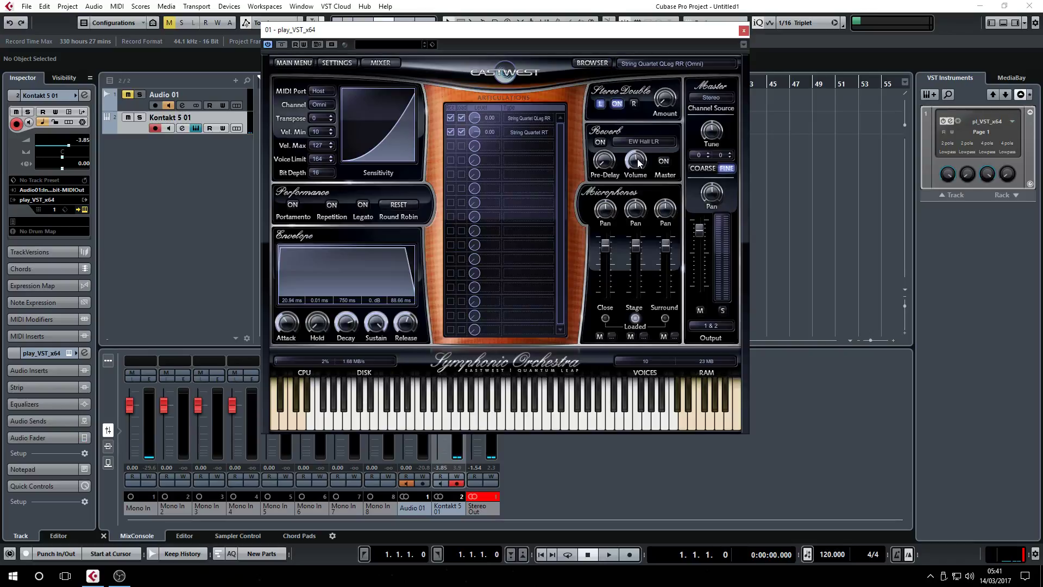
pyautogui.moveTo(638, 163); pyautogui.dragTo(628, 157)
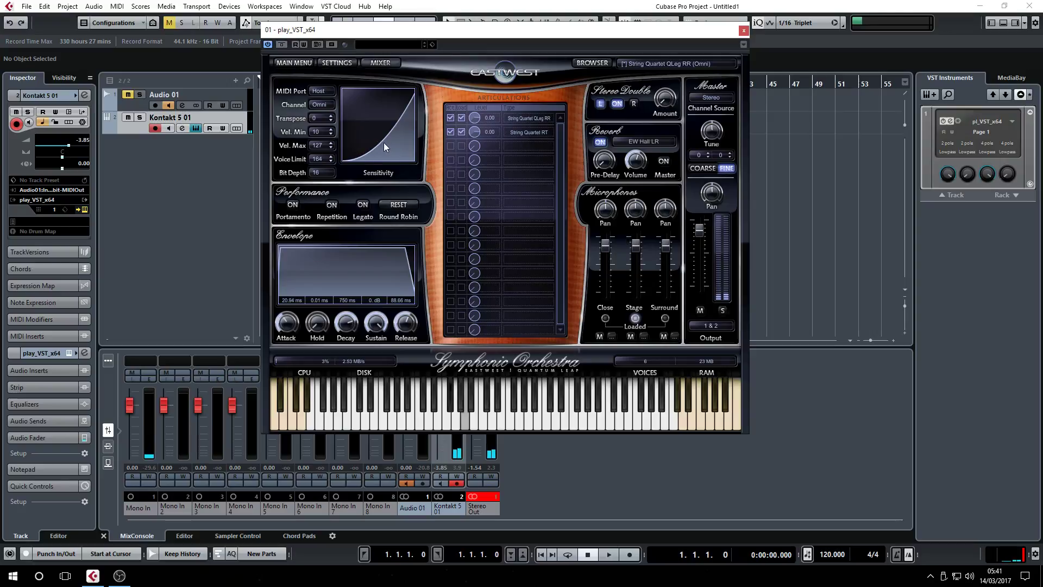
pyautogui.moveTo(383, 142); pyautogui.dragTo(389, 121)
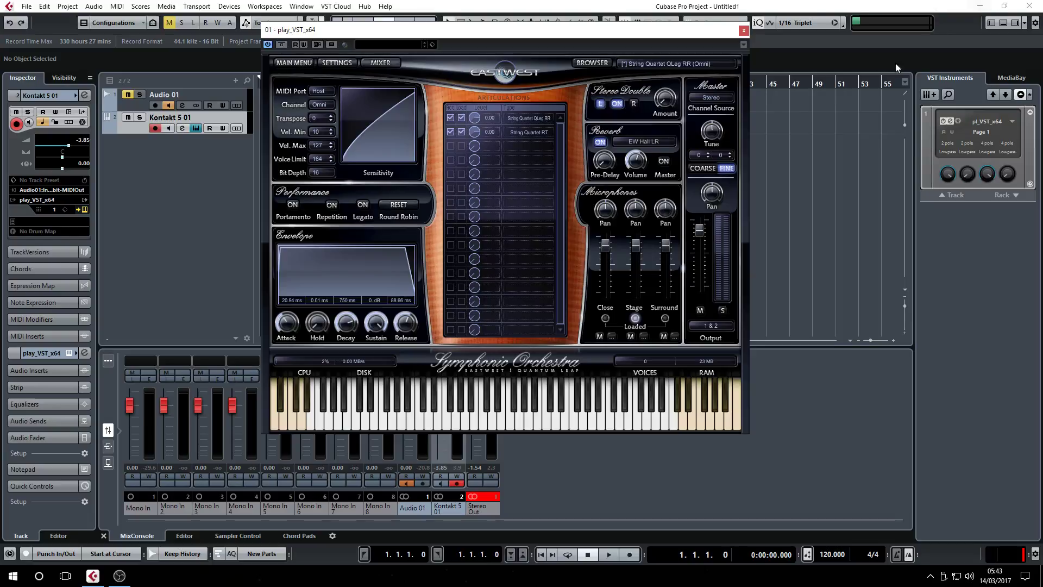
pyautogui.click(743, 31)
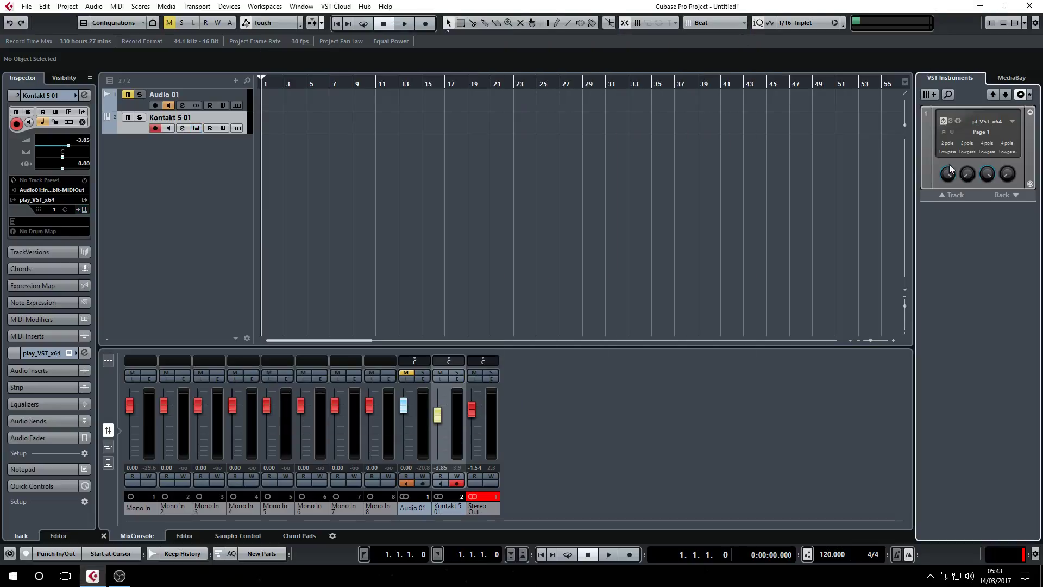
# Step: Reopen play_VST_x64 and replace the string quartet with EW Ghostwriter's Sigur Gtr In Space KS Master Sus_Shrt guitar, discarding the unsaved changes
pyautogui.click(950, 123)
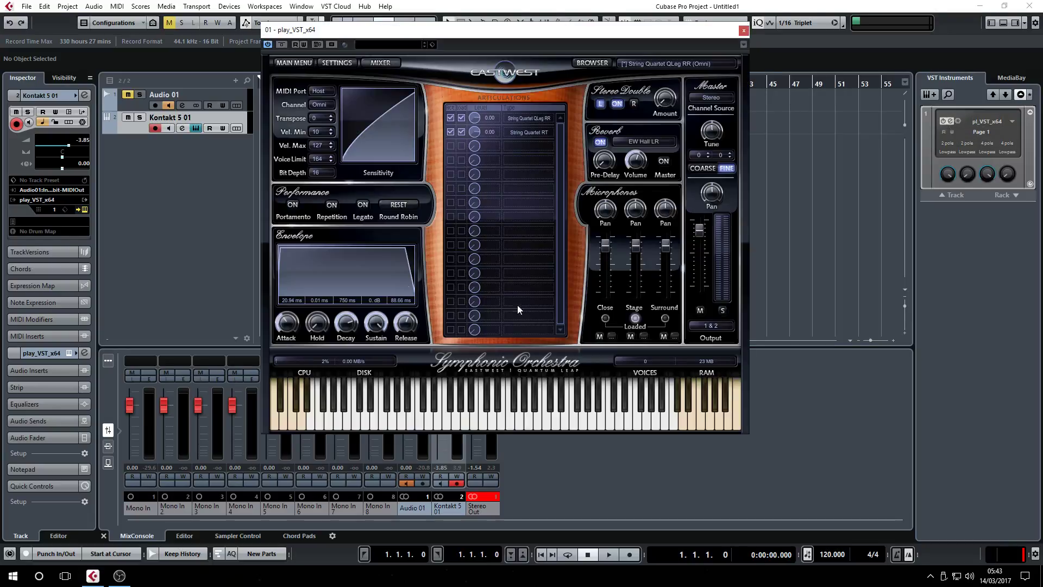
pyautogui.click(585, 64)
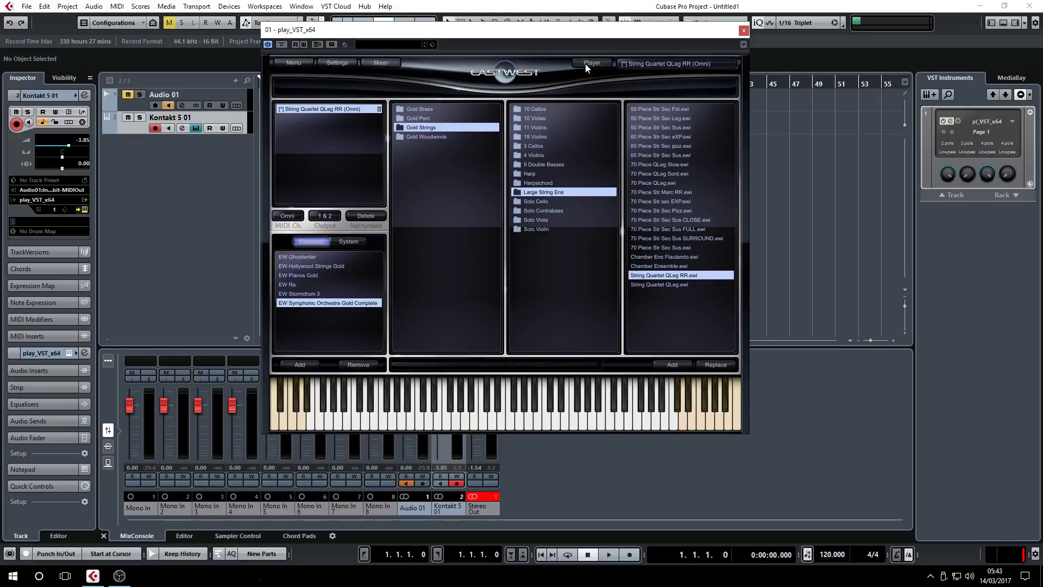
pyautogui.click(296, 257)
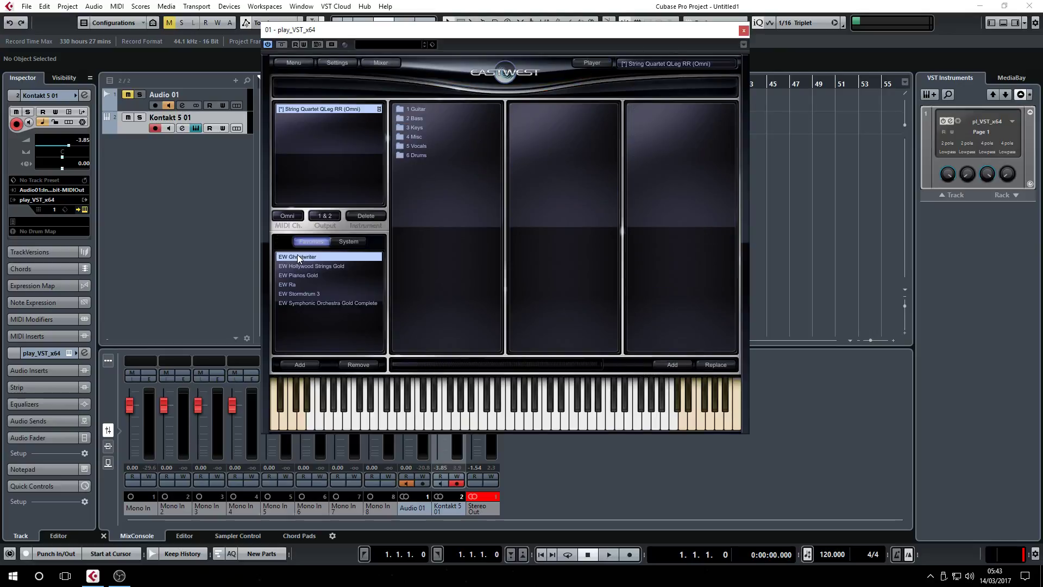
pyautogui.click(421, 108)
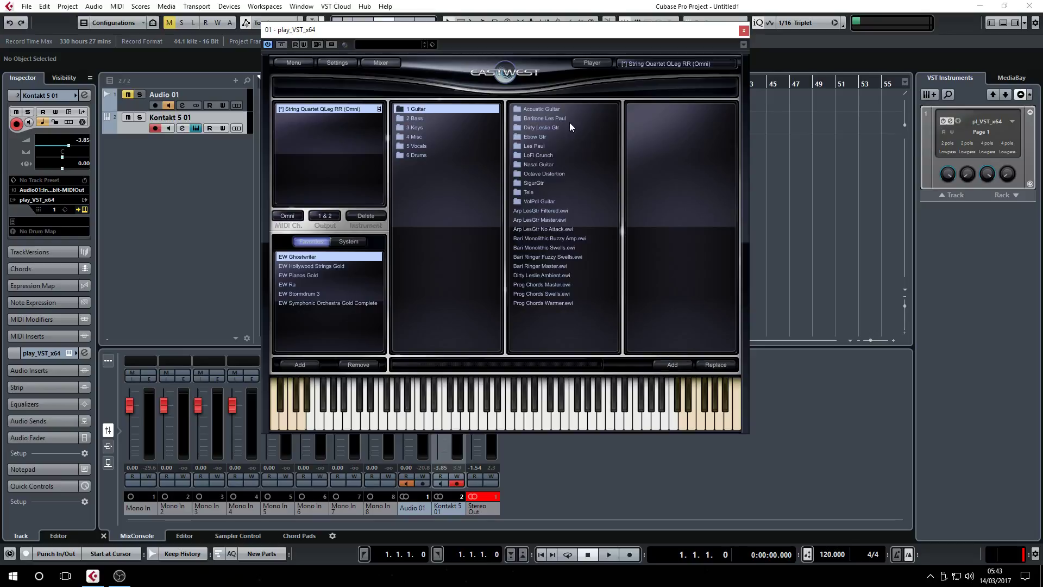
pyautogui.click(533, 184)
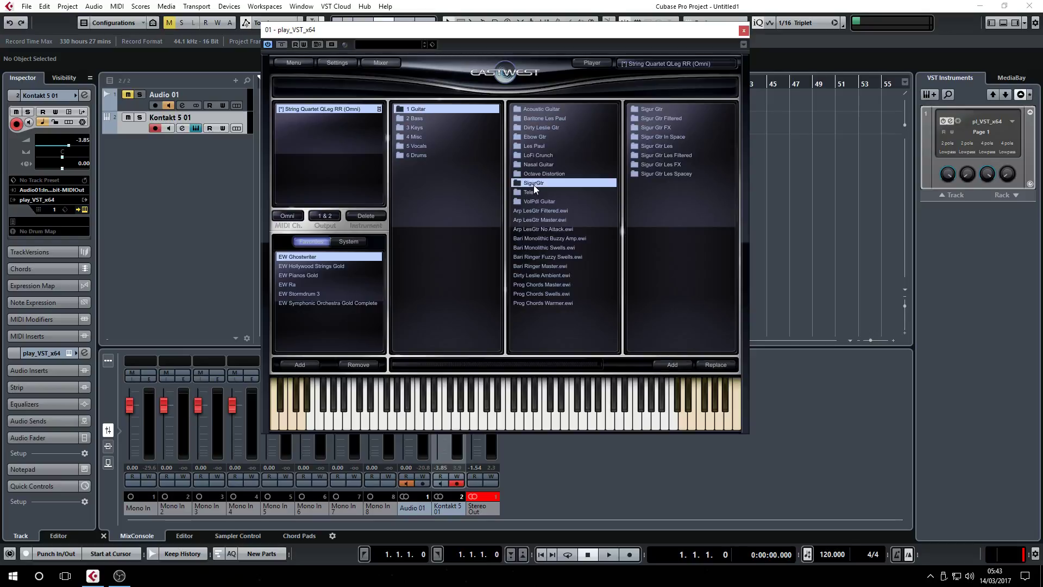
pyautogui.click(660, 138)
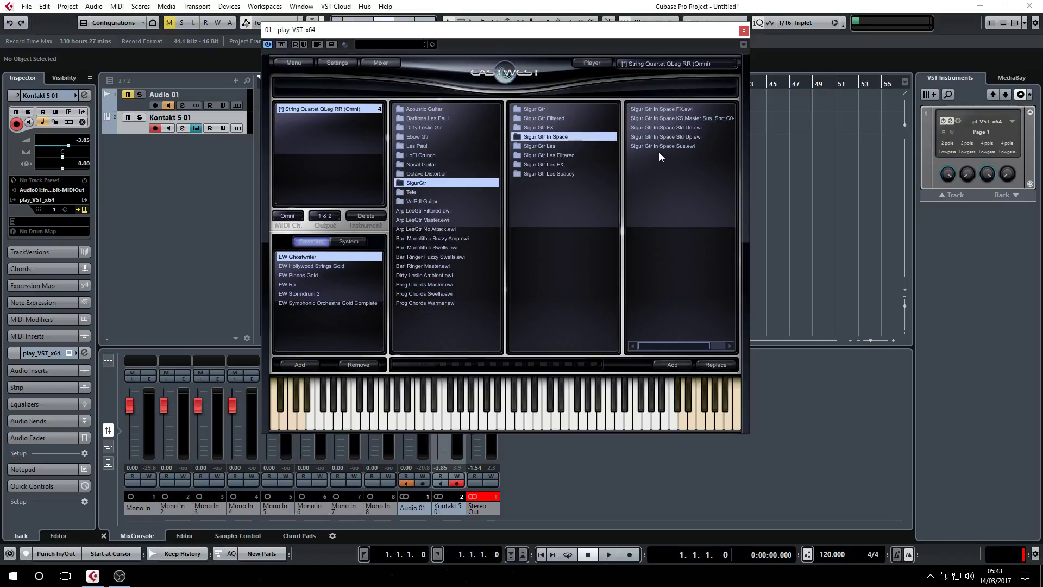
pyautogui.doubleClick(657, 118)
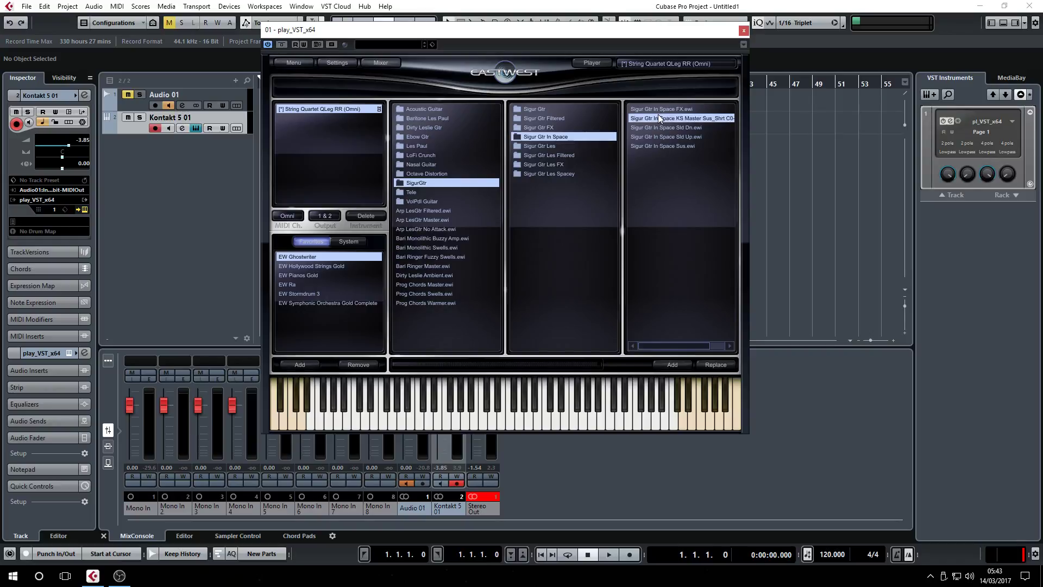
pyautogui.click(579, 254)
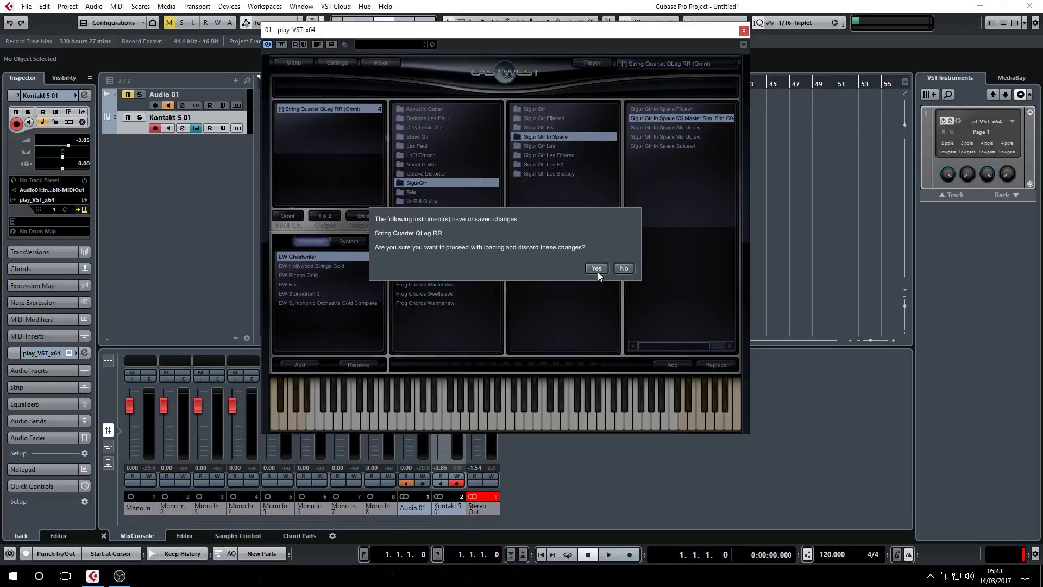
pyautogui.click(597, 270)
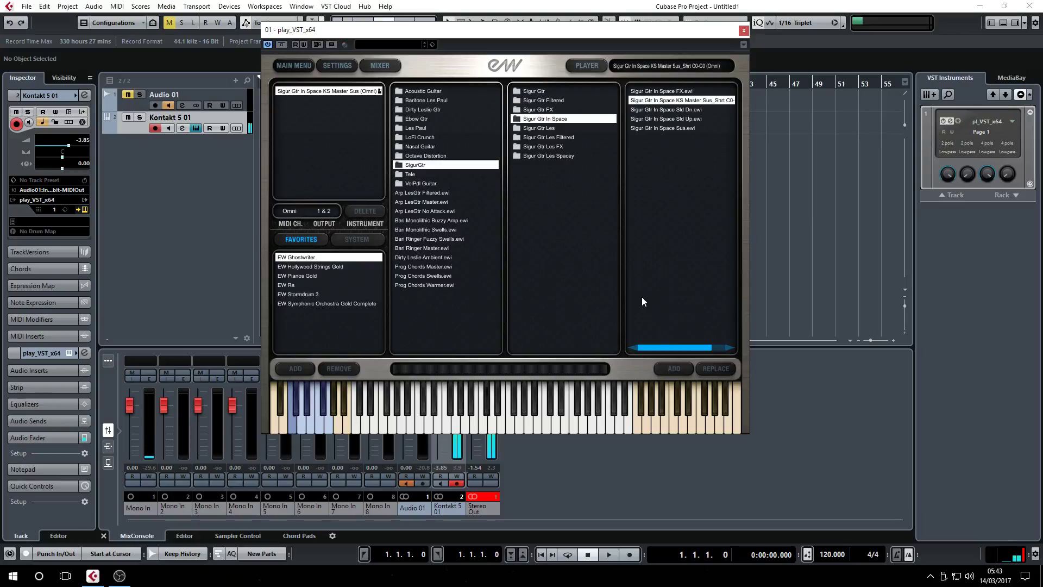
# Step: Lengthen the Sigur guitar's envelope release to about 4570 ms and shorten its attack to about 74 ms
pyautogui.click(576, 66)
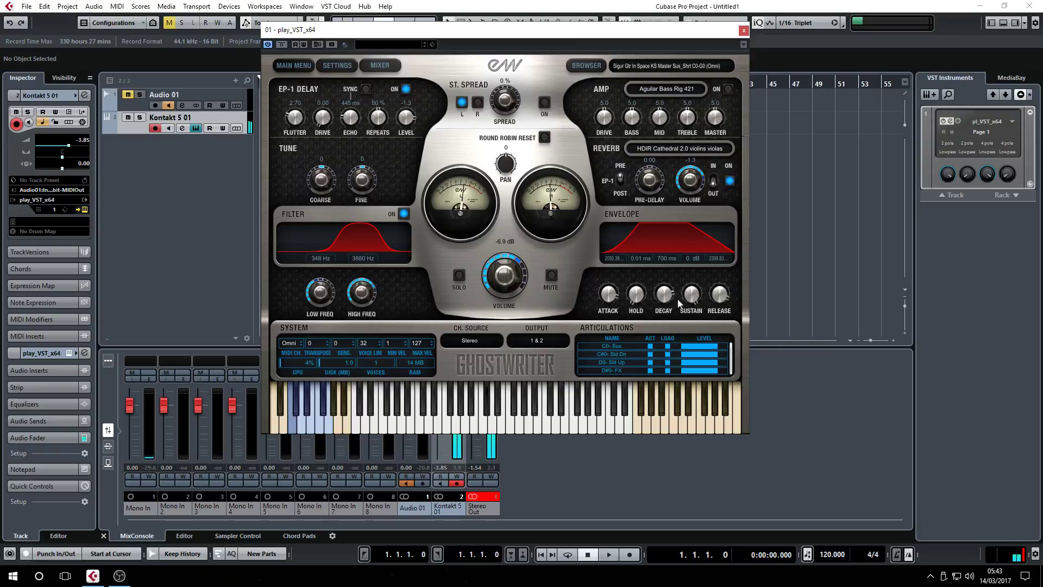
pyautogui.moveTo(719, 297); pyautogui.dragTo(719, 277)
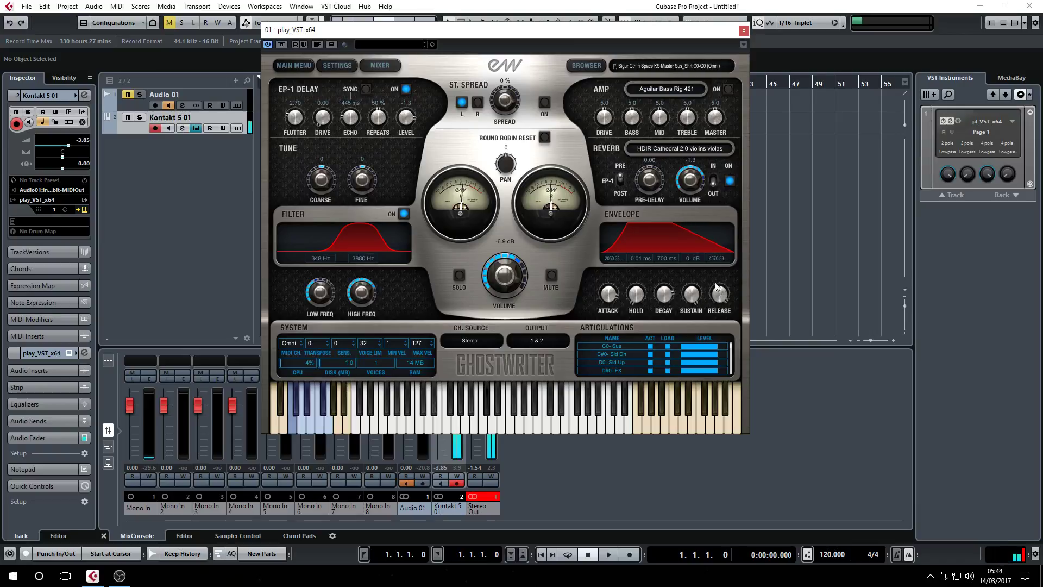
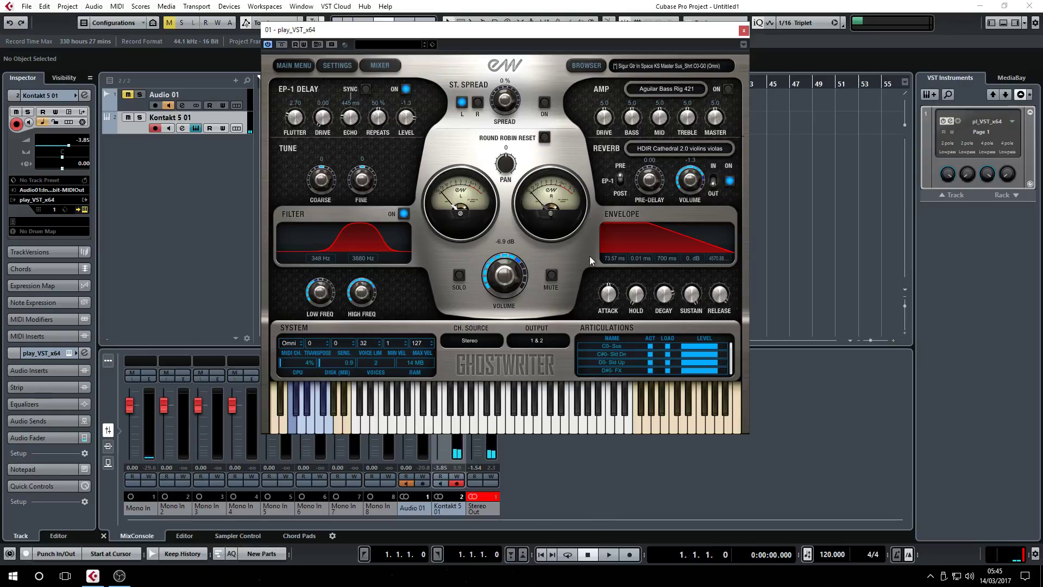
# Step: Replace the current guitar with the KS Master Sus_Shrt patch from Sigur Gtr Les Spacey, discarding the unsaved changes
pyautogui.click(598, 67)
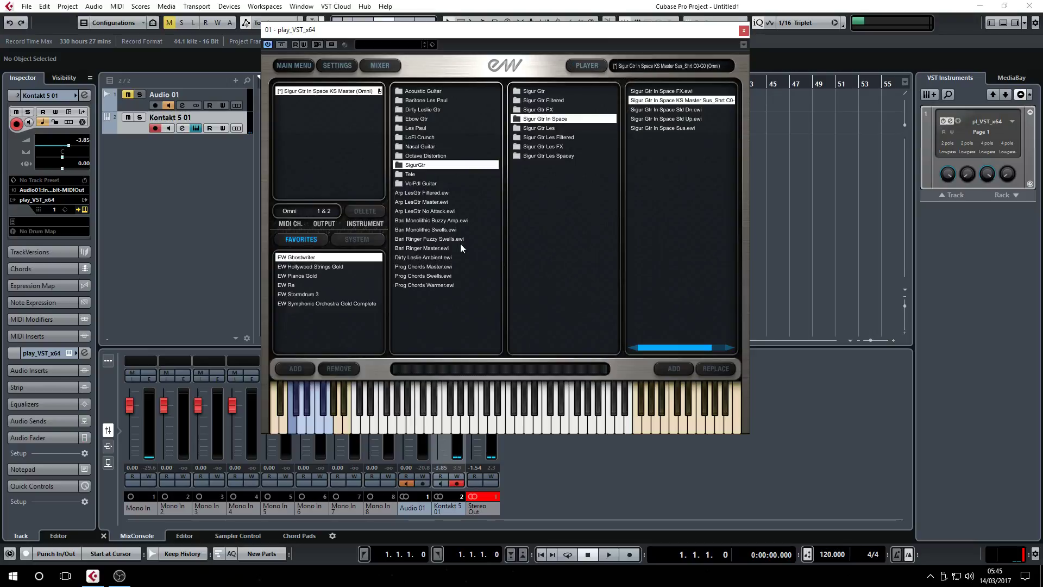
pyautogui.click(549, 157)
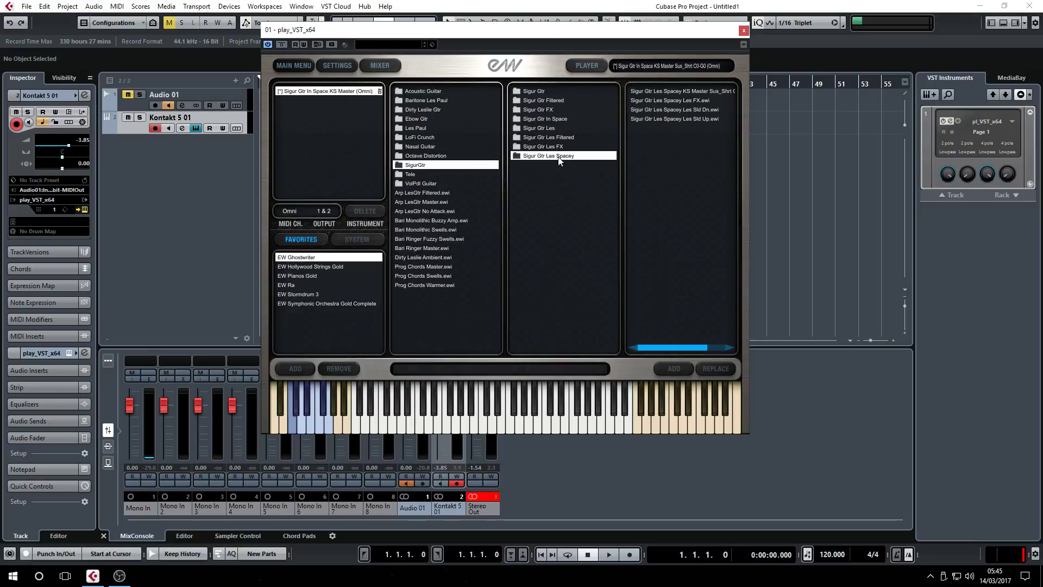
pyautogui.doubleClick(675, 90)
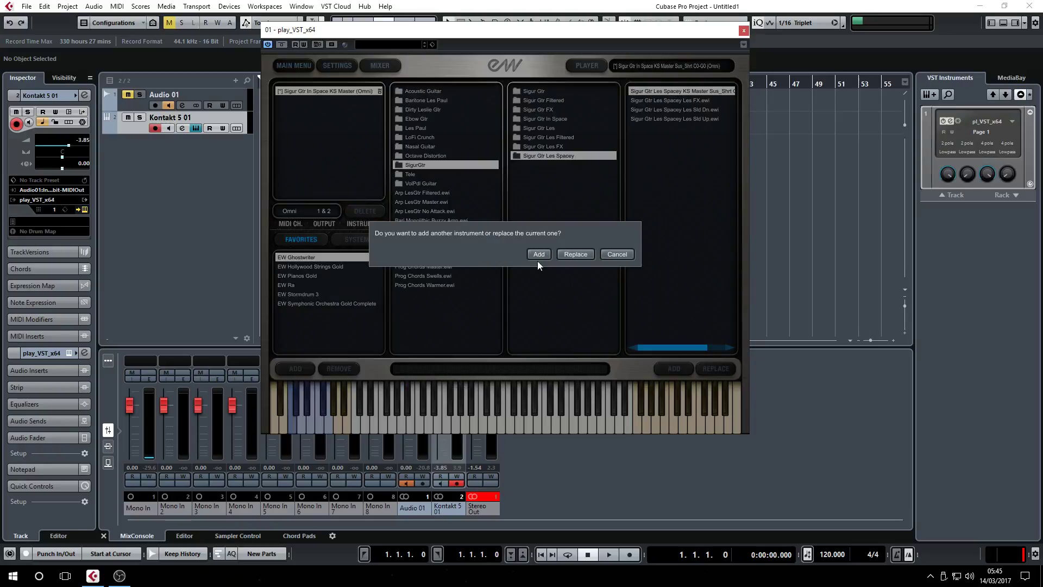
pyautogui.click(596, 268)
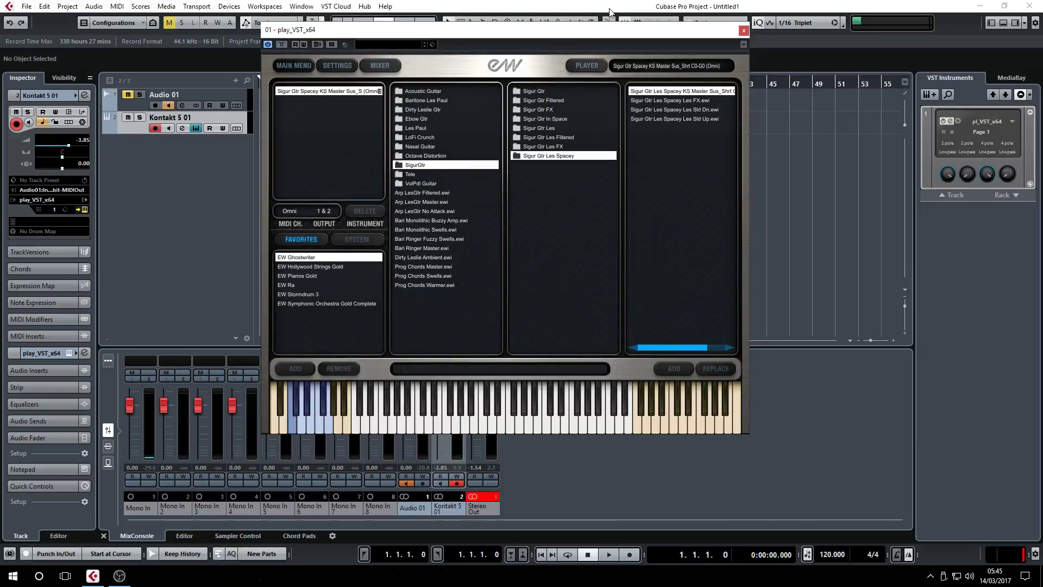
# Step: Shorten the Sigur Gtr Les Spacey guitar's envelope attack to its minimum
pyautogui.click(595, 67)
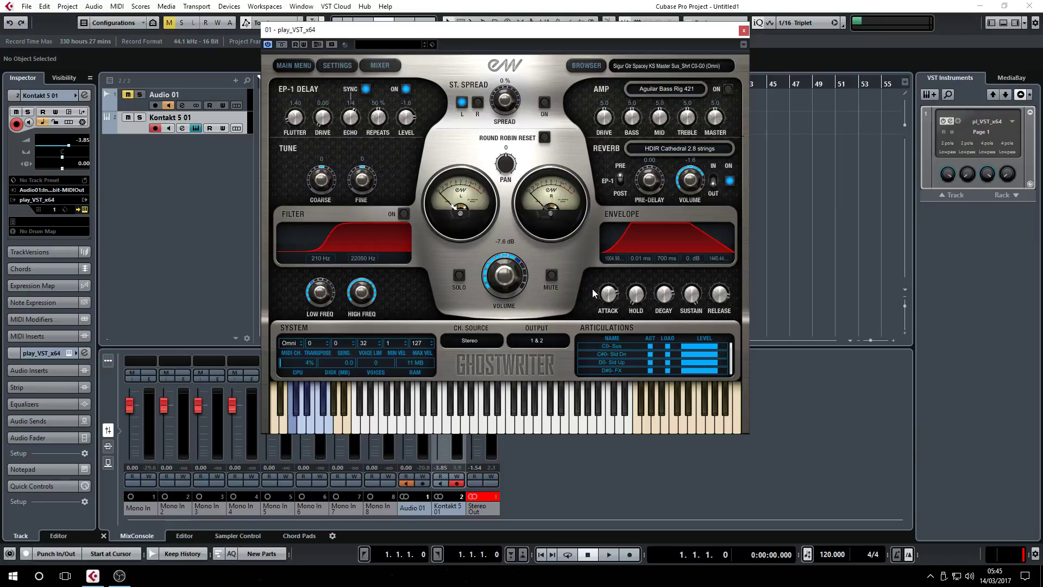
pyautogui.moveTo(609, 296); pyautogui.dragTo(610, 345)
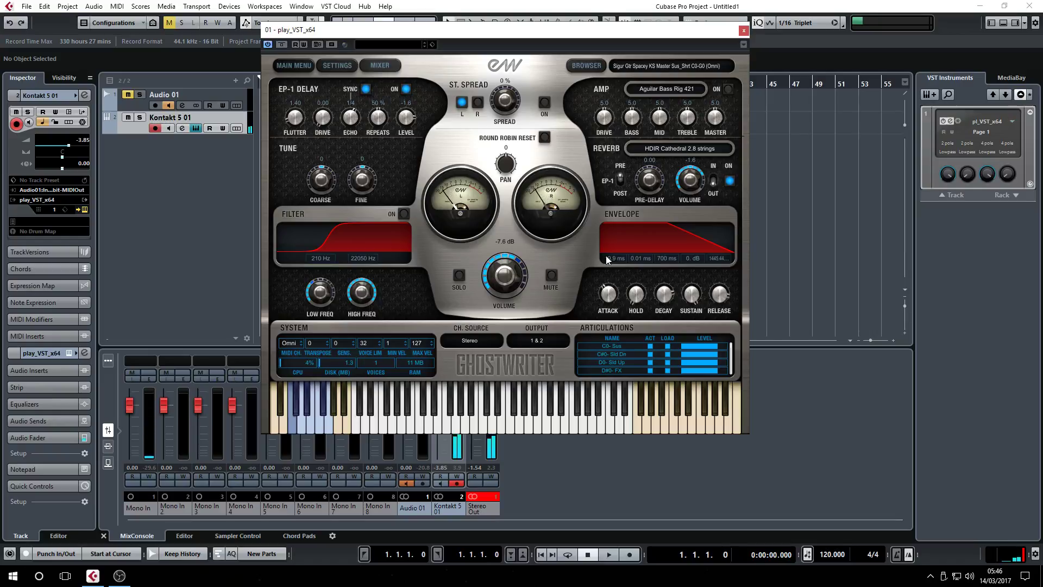
# Step: Replace the guitar with Dragon Ens Hits 1 fullmix from EW Stormdrum 3's Big Drums folder
pyautogui.click(587, 65)
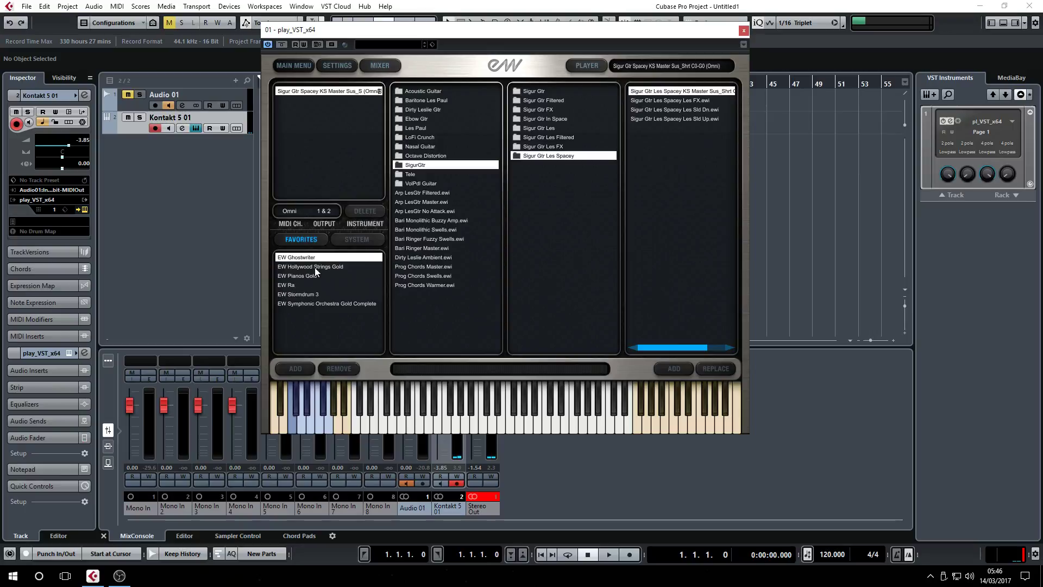
pyautogui.click(293, 275)
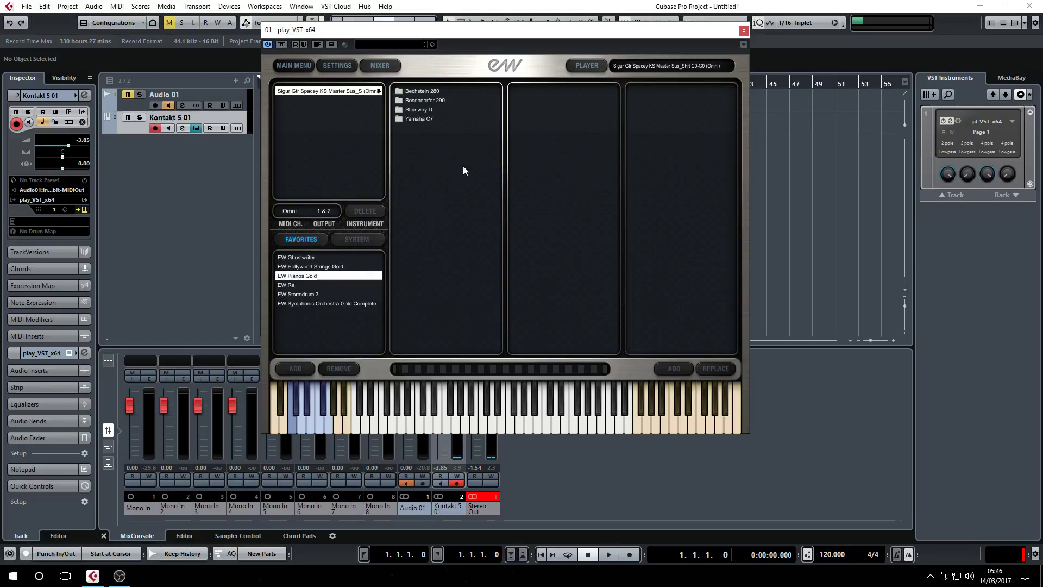
pyautogui.click(301, 295)
pyautogui.click(419, 100)
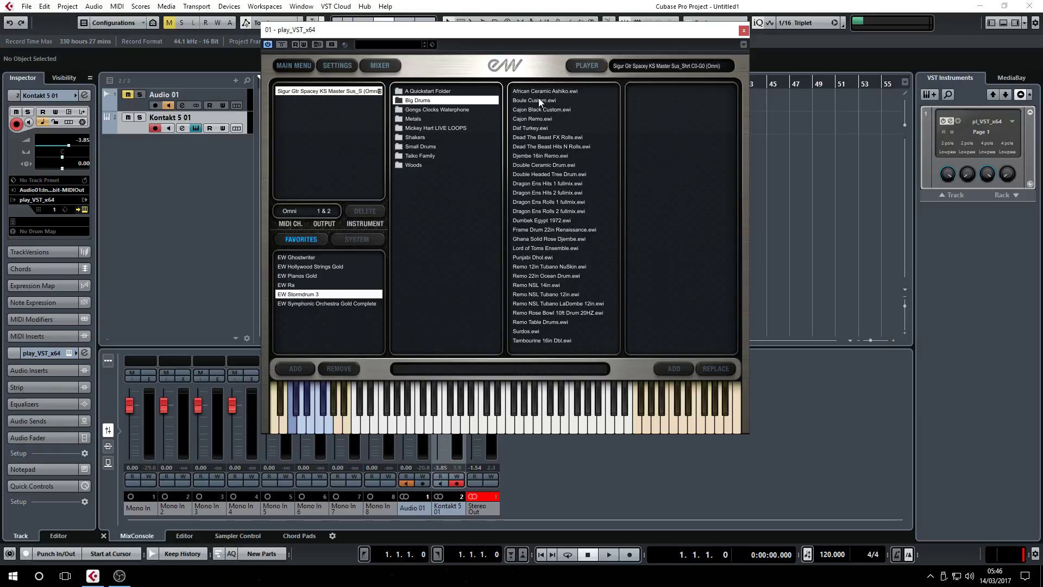
pyautogui.doubleClick(544, 183)
pyautogui.click(580, 251)
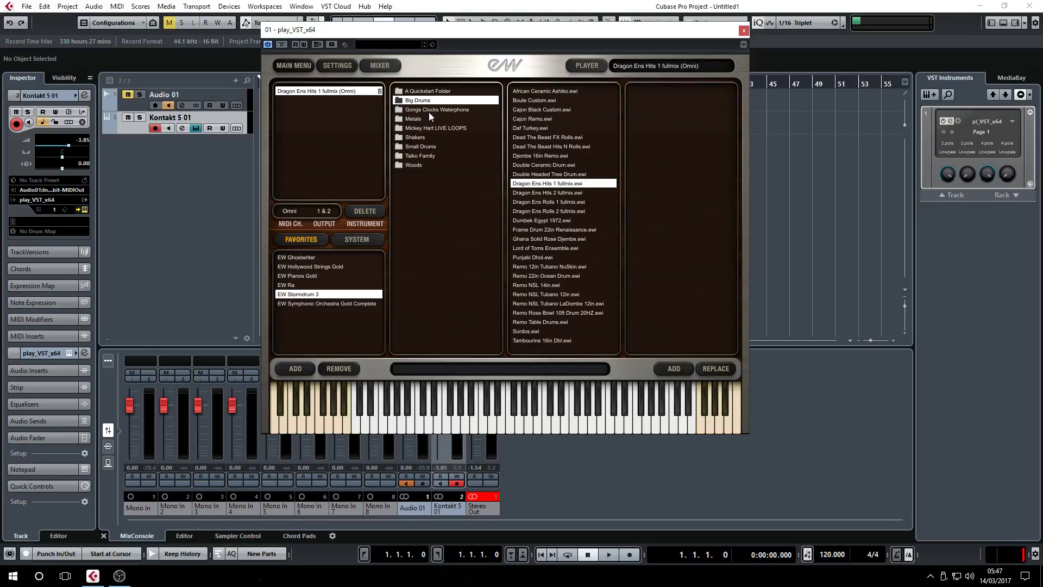
# Step: Replace the drum ensemble with Dark Star Bells Tuned from EW Stormdrum 3's Metals folder
pyautogui.click(413, 118)
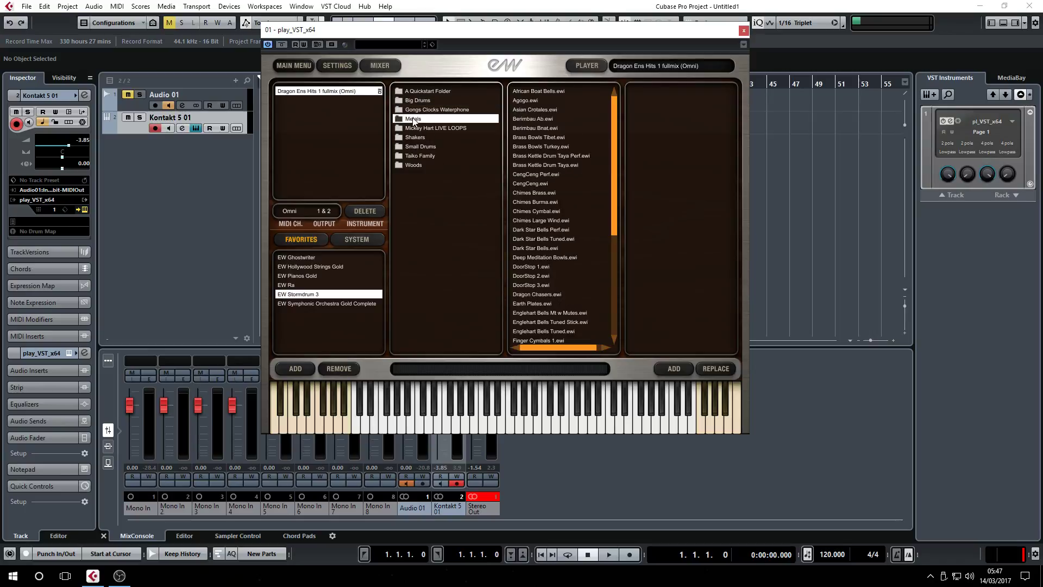
pyautogui.doubleClick(545, 239)
pyautogui.click(575, 254)
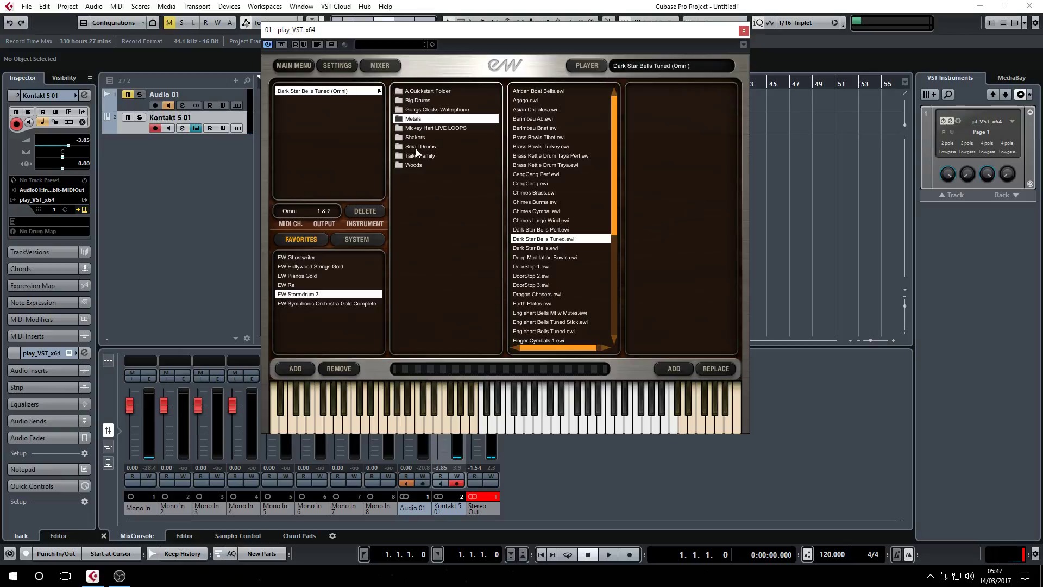
# Step: Replace the bells with Full STR 3 NV NV VB MV RR Ni from EW Hollywood Strings Gold's Full Strings long patches
pyautogui.click(304, 267)
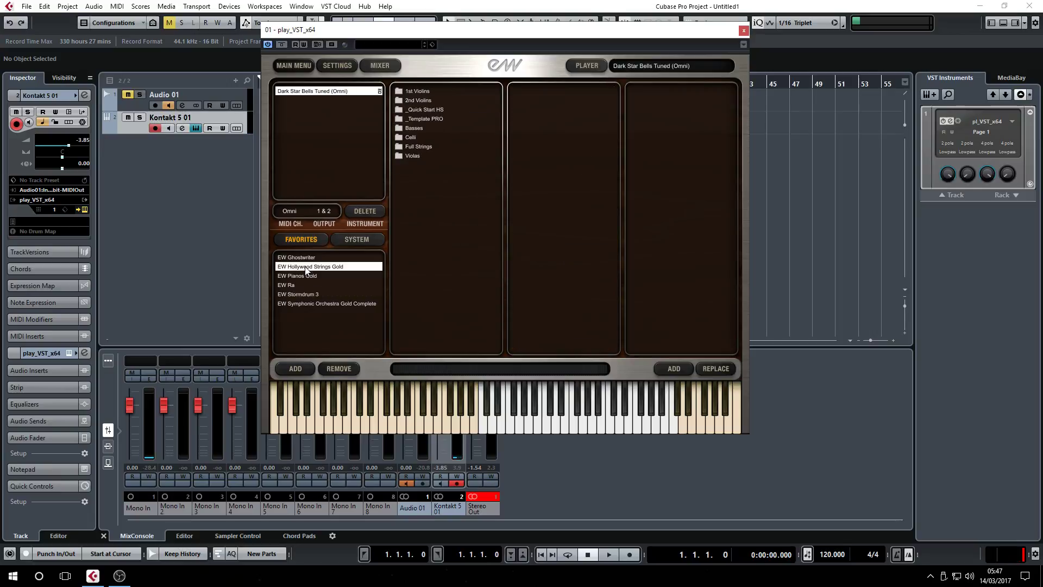
pyautogui.click(416, 147)
pyautogui.click(528, 92)
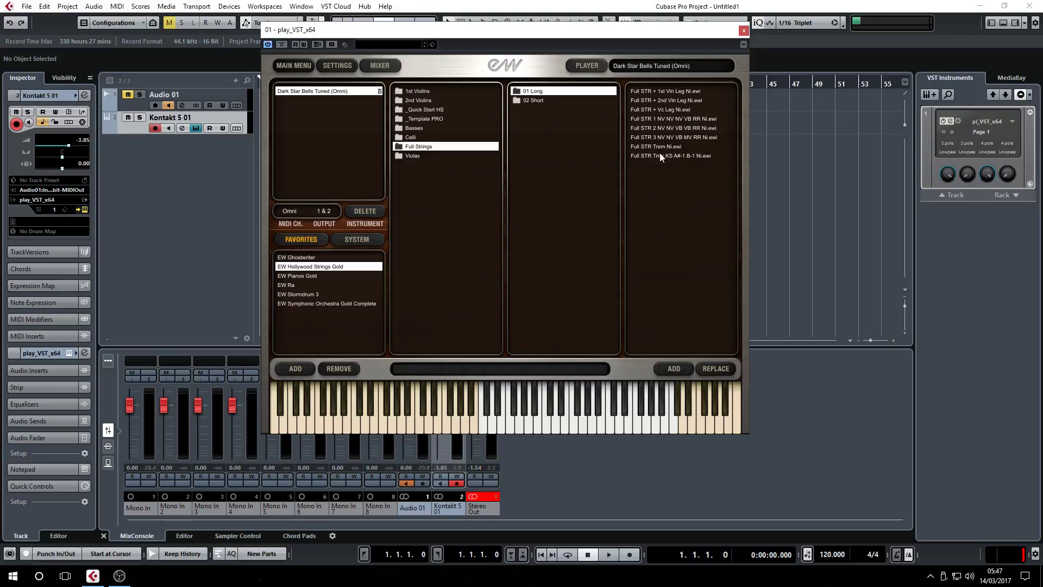
pyautogui.doubleClick(656, 136)
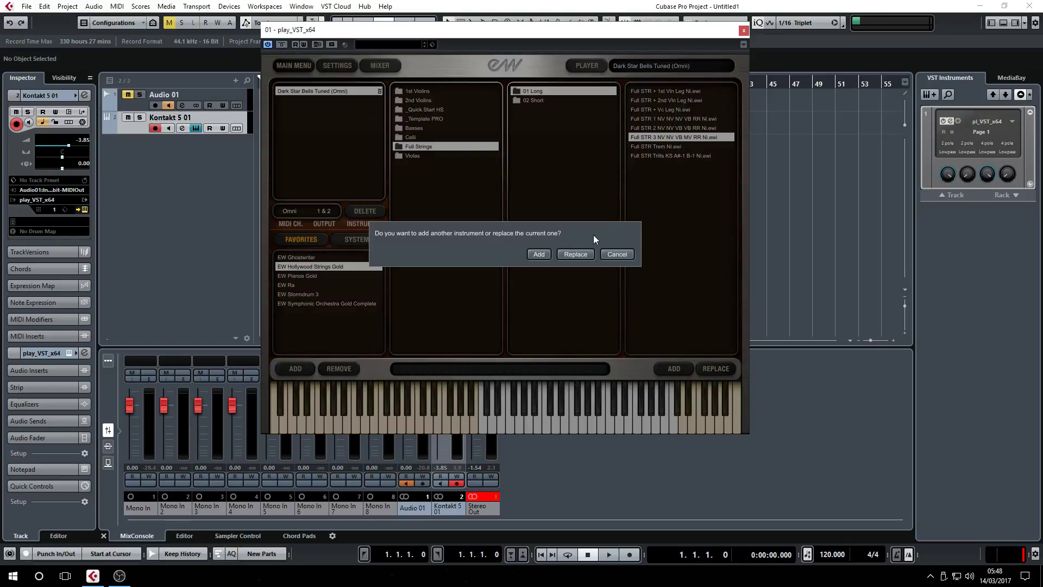
pyautogui.click(570, 255)
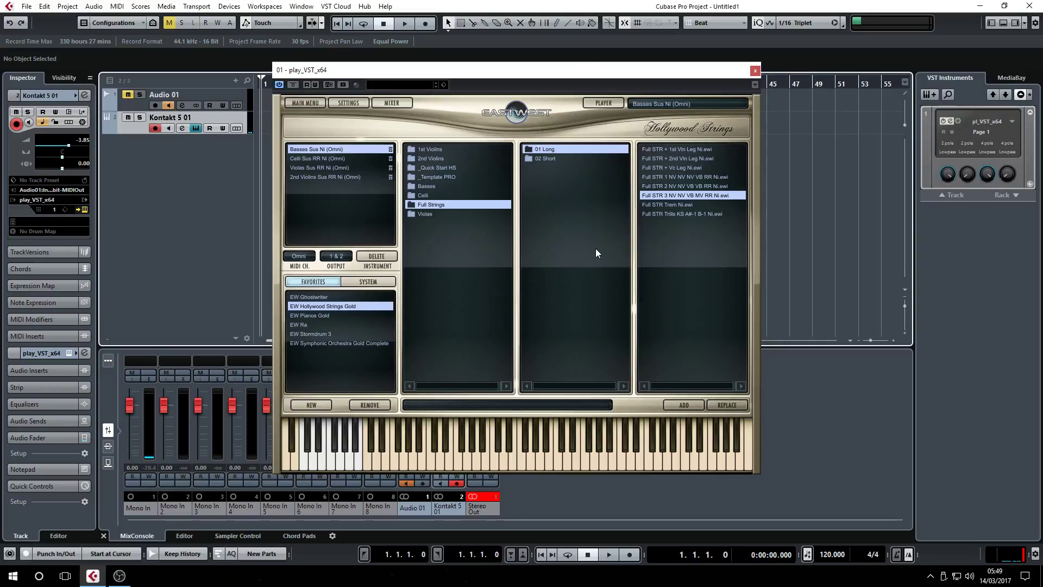
# Step: Close the play_VST_x64 window and replace the rack instrument with Kontakt 5, discarding all changes
pyautogui.click(755, 71)
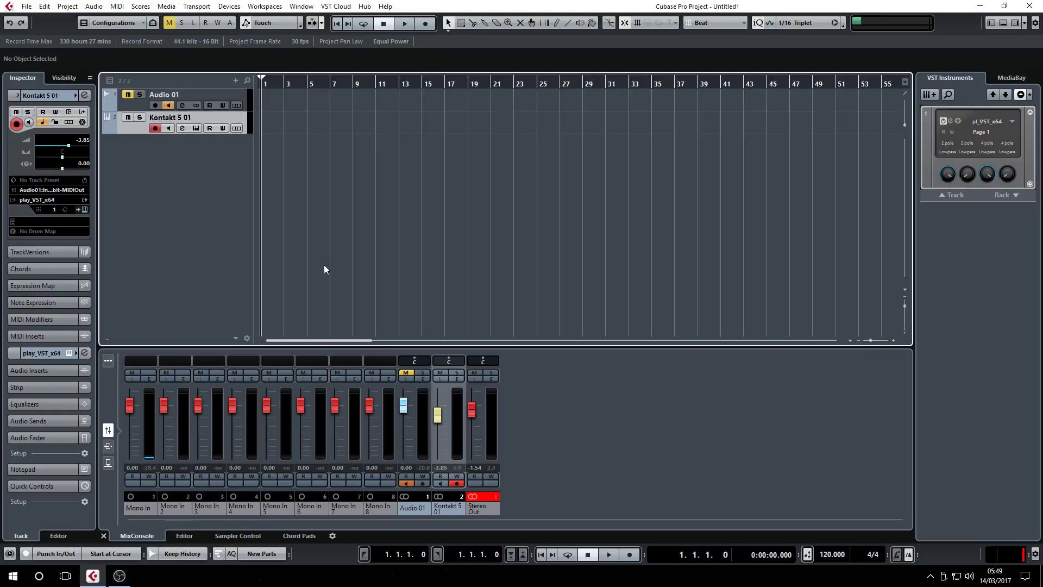
pyautogui.click(980, 124)
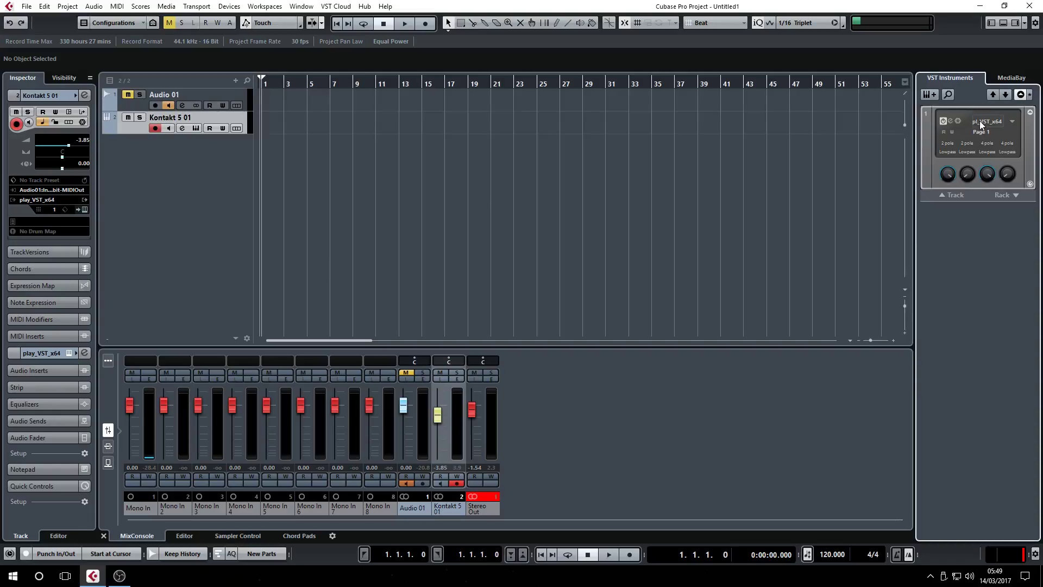
pyautogui.click(980, 122)
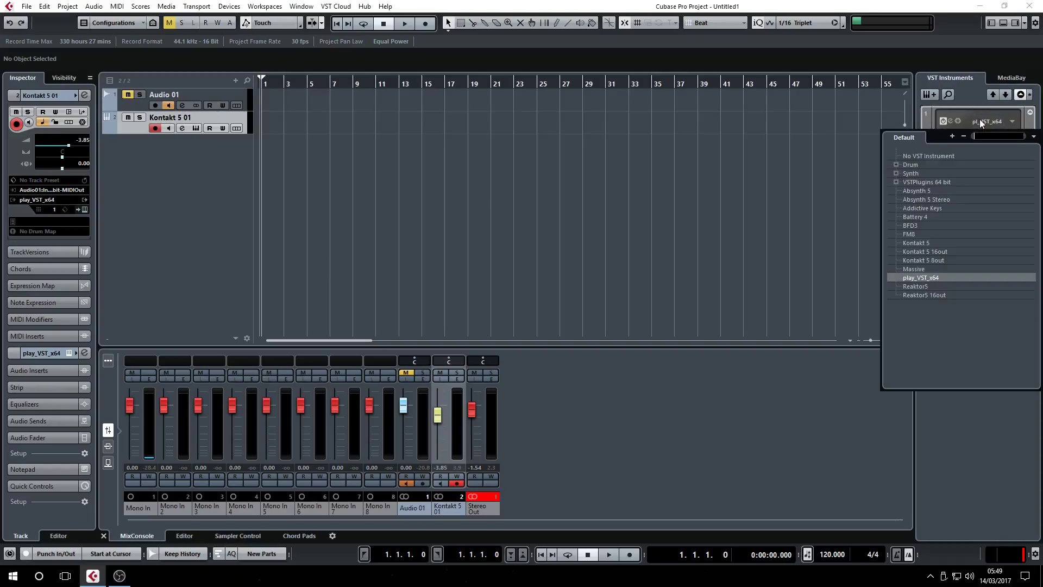
pyautogui.click(915, 243)
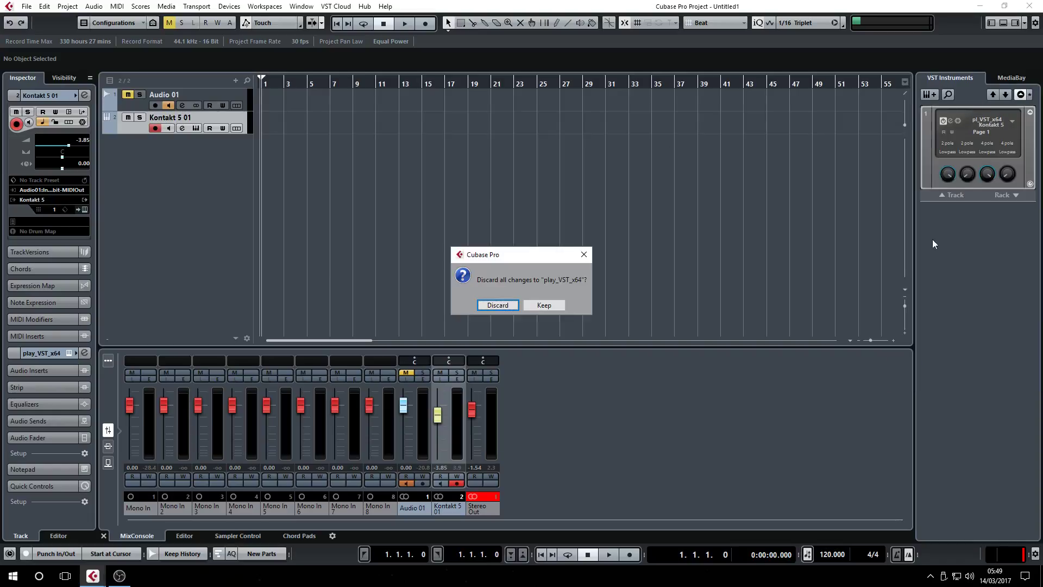
pyautogui.click(487, 306)
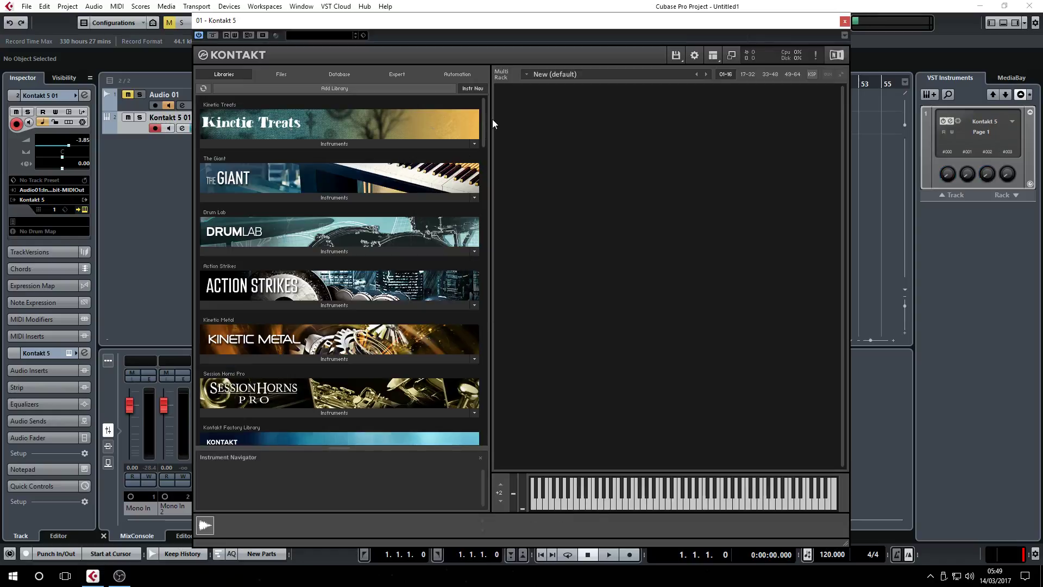
# Step: Load Scarbee Pre-Bass from the Kontakt libraries and audition it
pyautogui.moveTo(483, 128); pyautogui.dragTo(464, 199)
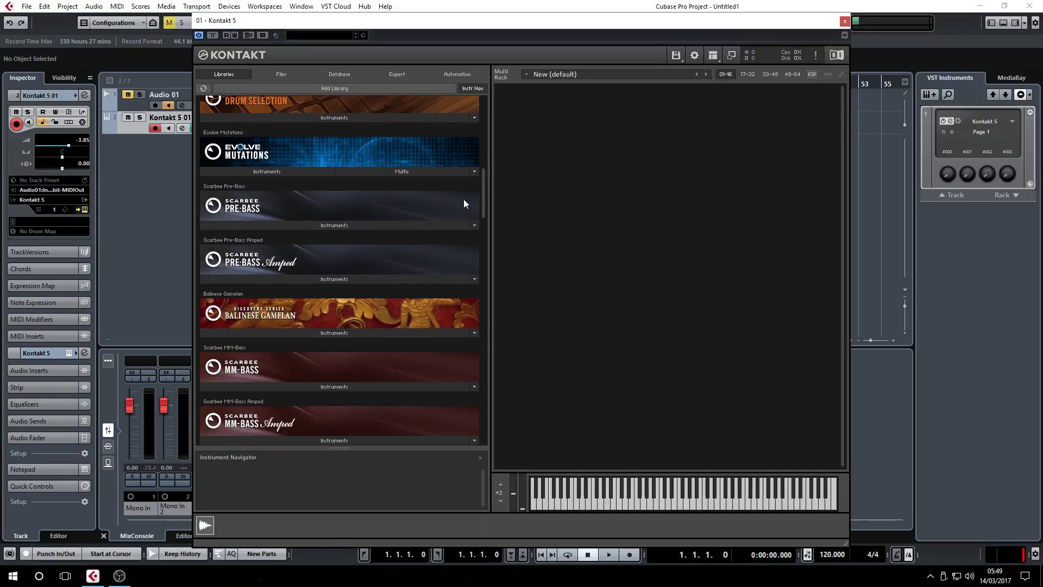
pyautogui.click(325, 225)
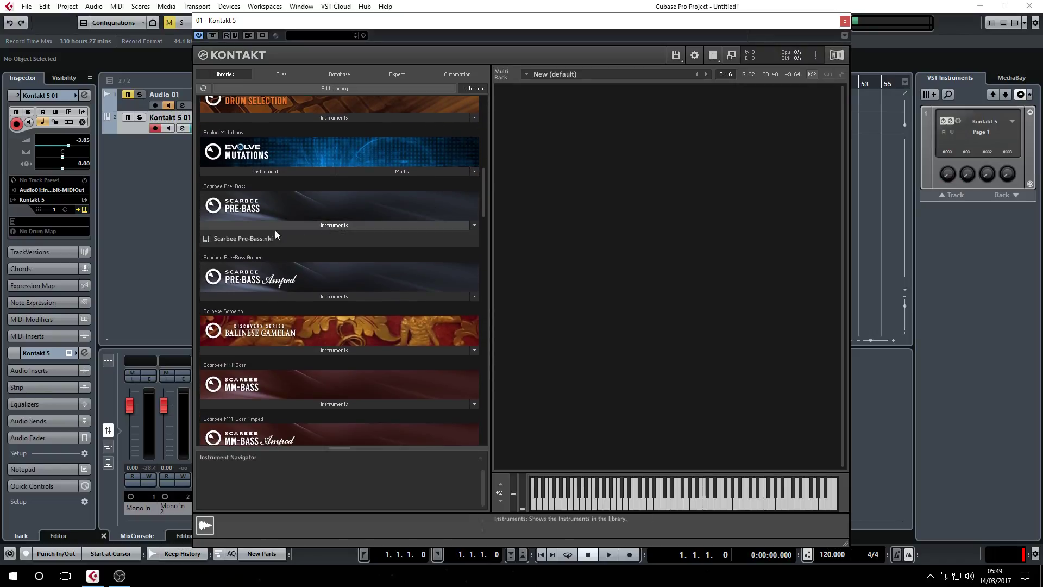
pyautogui.doubleClick(252, 238)
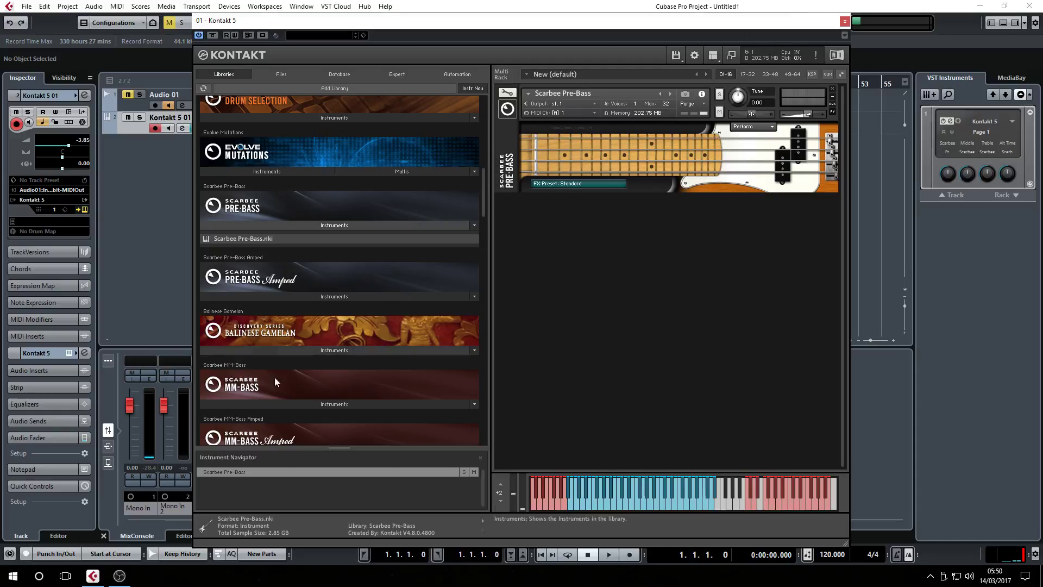
pyautogui.click(659, 494)
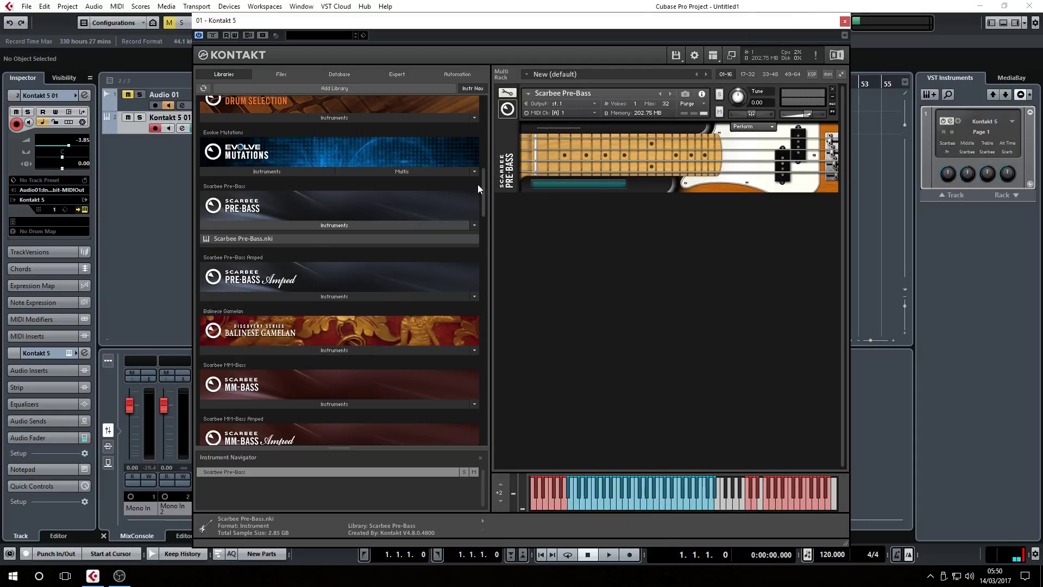
# Step: Add the Alicias Keys piano to the Kontakt rack and remove Scarbee Pre-Bass
pyautogui.moveTo(482, 191); pyautogui.dragTo(478, 228)
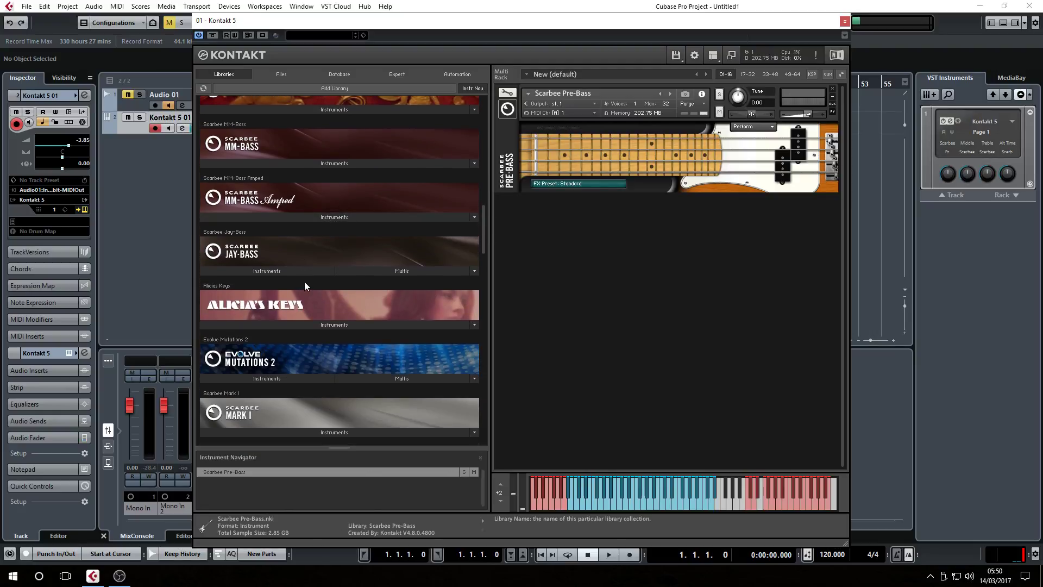
pyautogui.click(333, 325)
pyautogui.moveTo(235, 337); pyautogui.dragTo(610, 310)
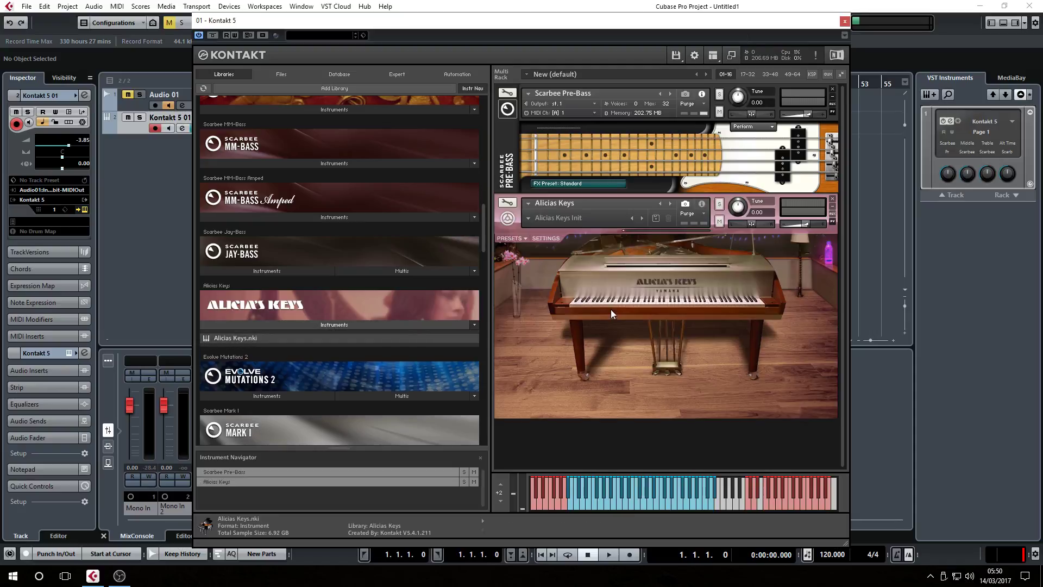
pyautogui.click(834, 90)
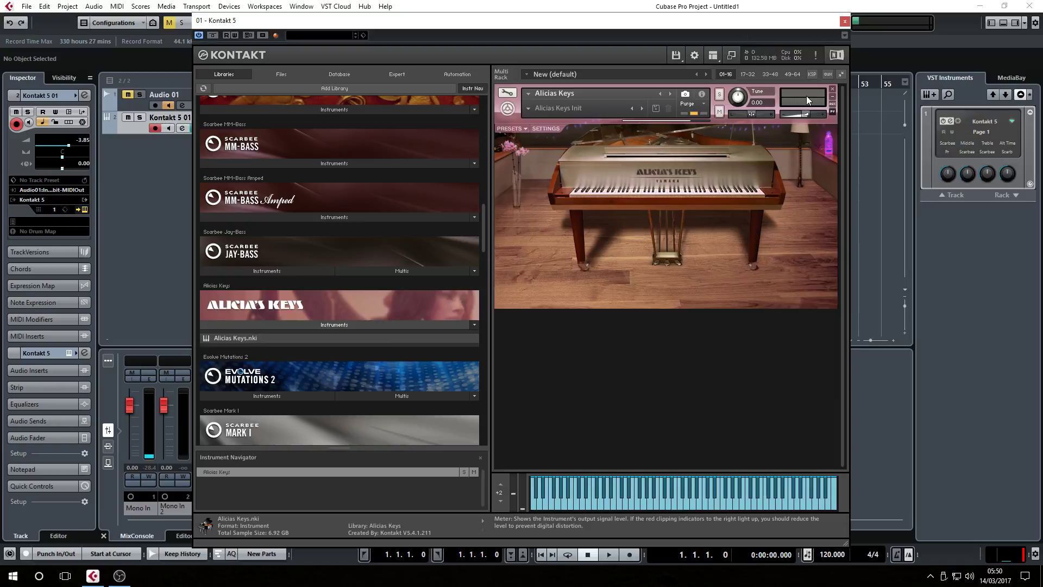
# Step: Reload Alicias Keys without saving the instrument changes and raise its output volume
pyautogui.moveTo(805, 115); pyautogui.dragTo(813, 117)
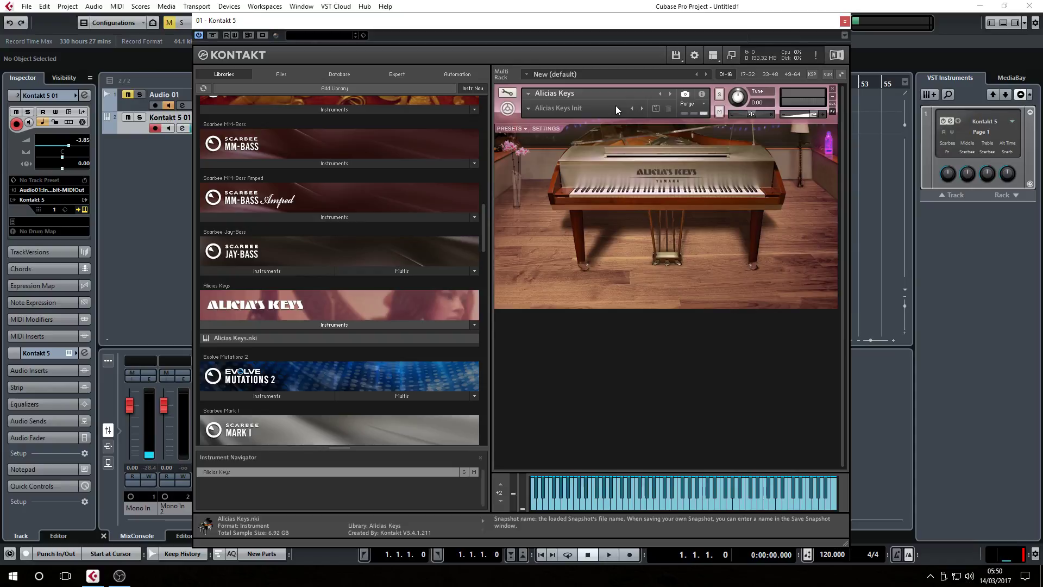
pyautogui.click(832, 90)
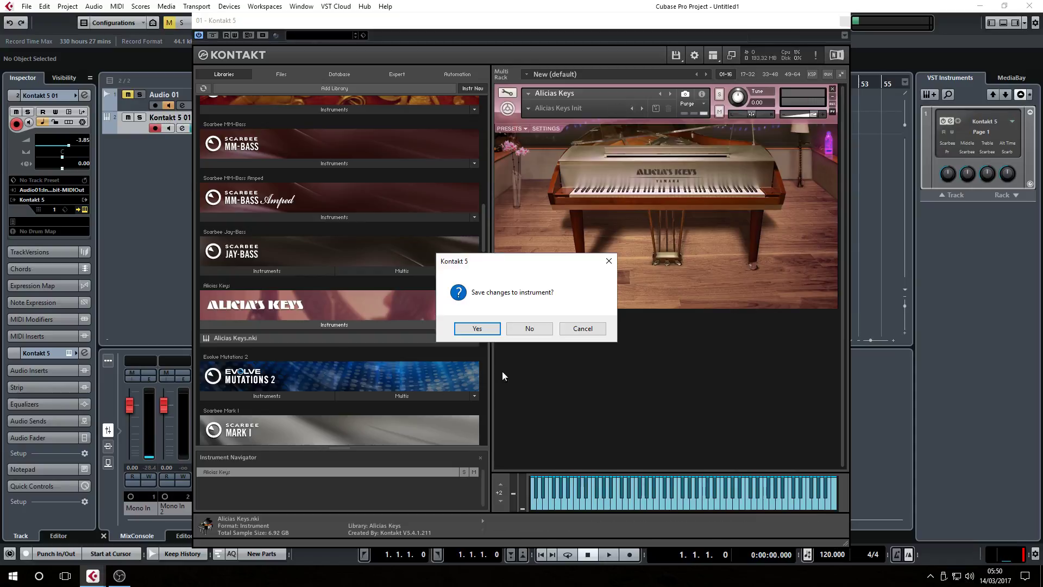
pyautogui.click(530, 328)
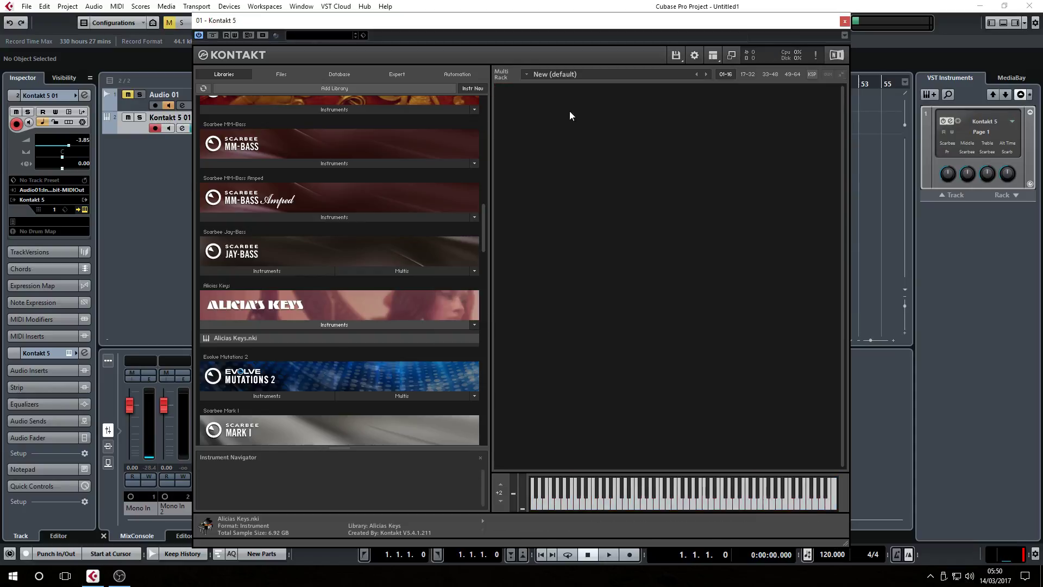
pyautogui.doubleClick(298, 334)
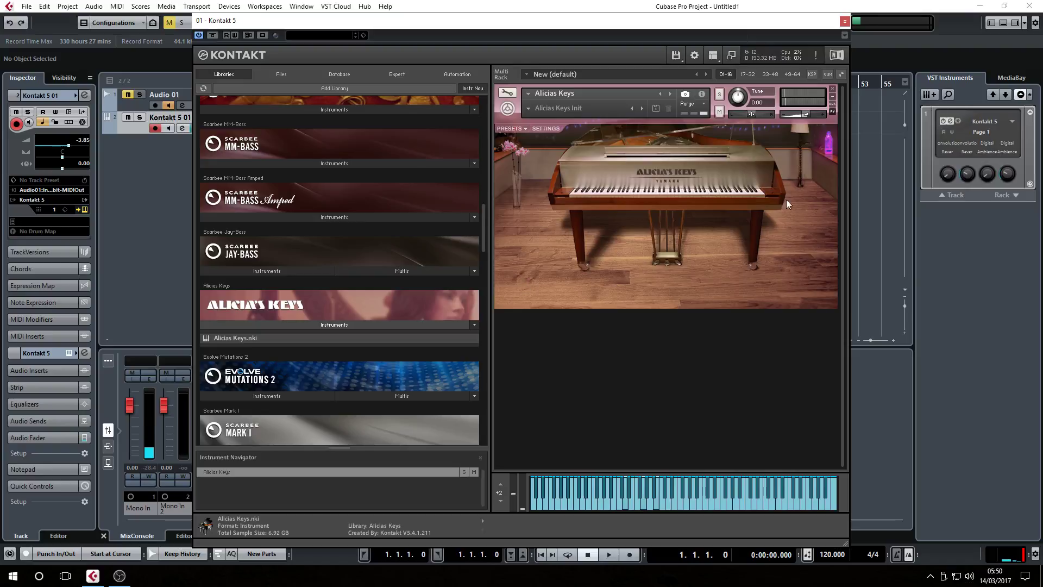
pyautogui.moveTo(807, 116); pyautogui.dragTo(823, 120)
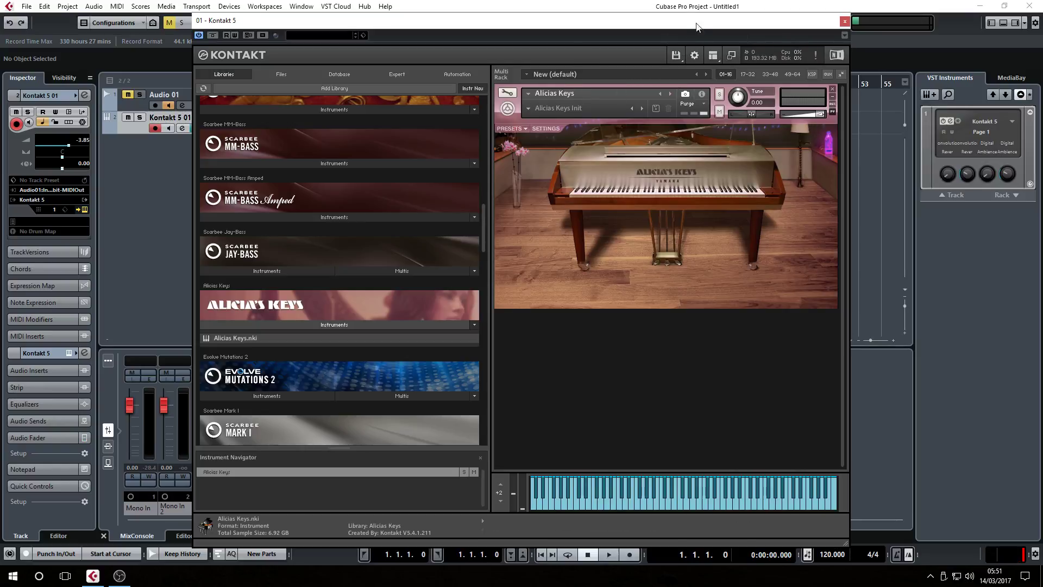
# Step: Remove Alicias Keys from the rack without saving changes and close the Kontakt 5 window
pyautogui.scroll(-1, 304, 375)
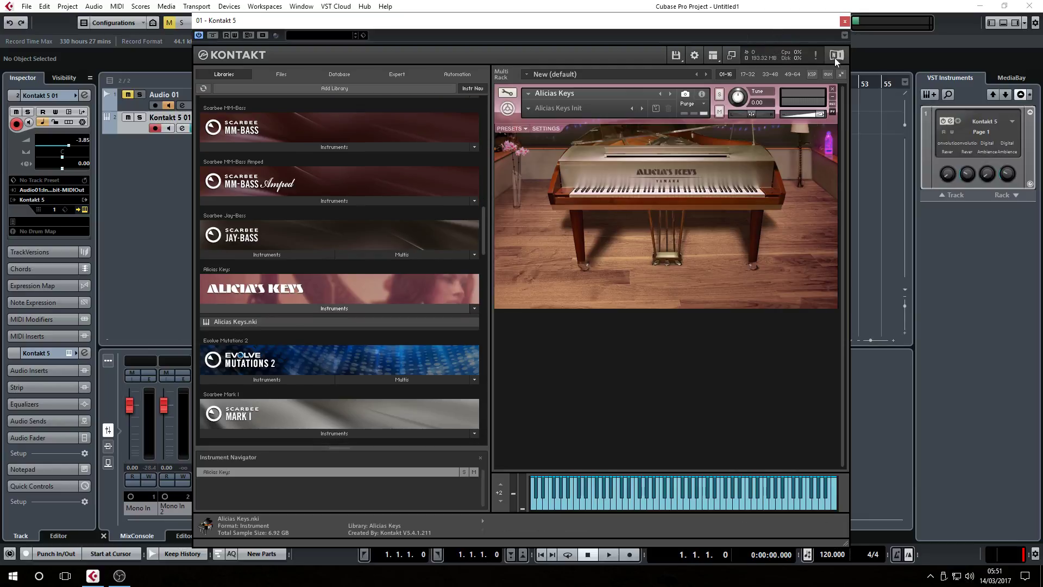
pyautogui.click(832, 90)
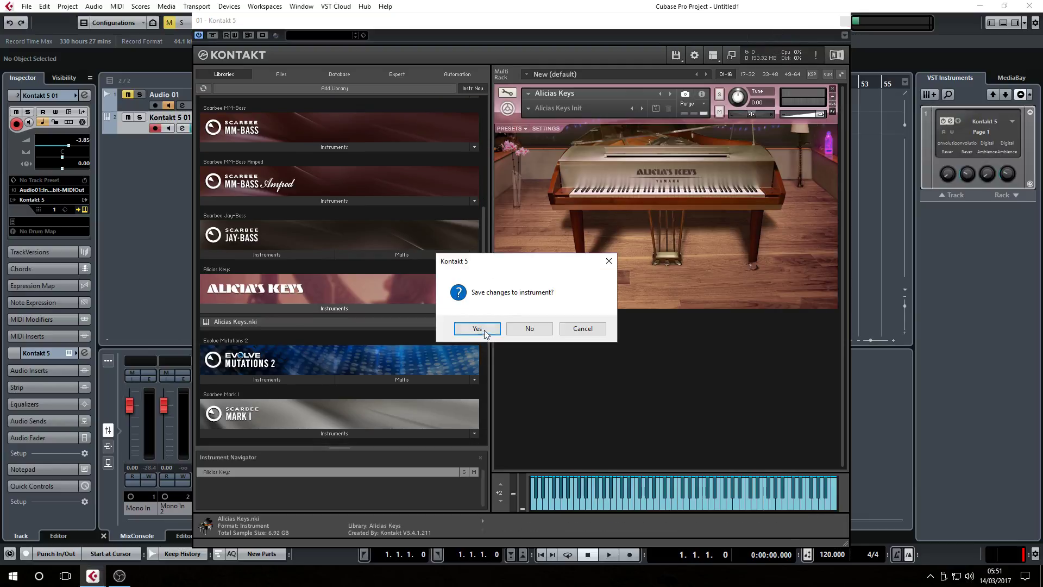
pyautogui.click(531, 328)
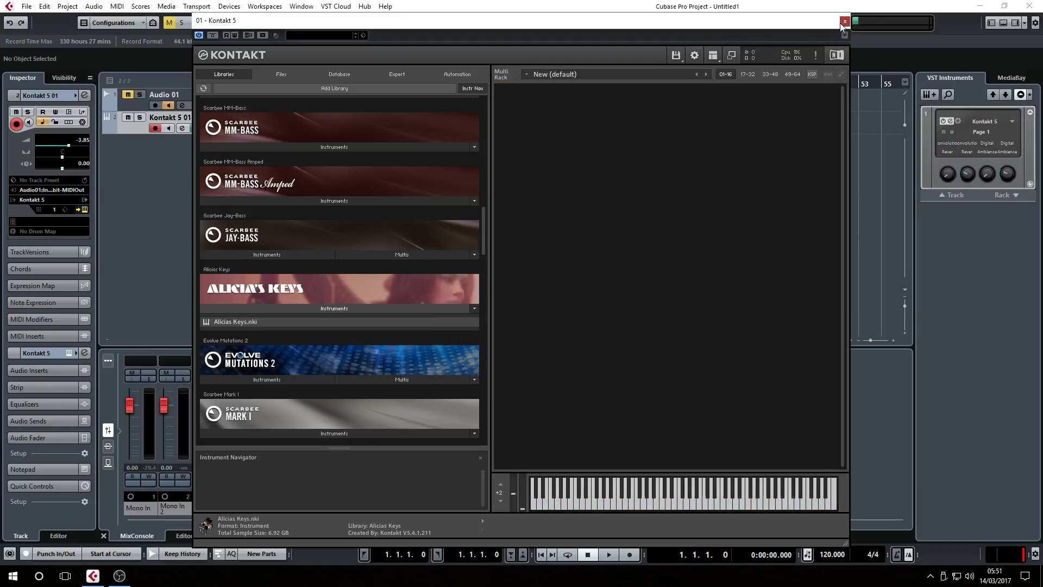
pyautogui.click(845, 21)
# Step: Replace Kontakt 5 with FM8 as the rack instrument, discarding all changes
pyautogui.click(982, 121)
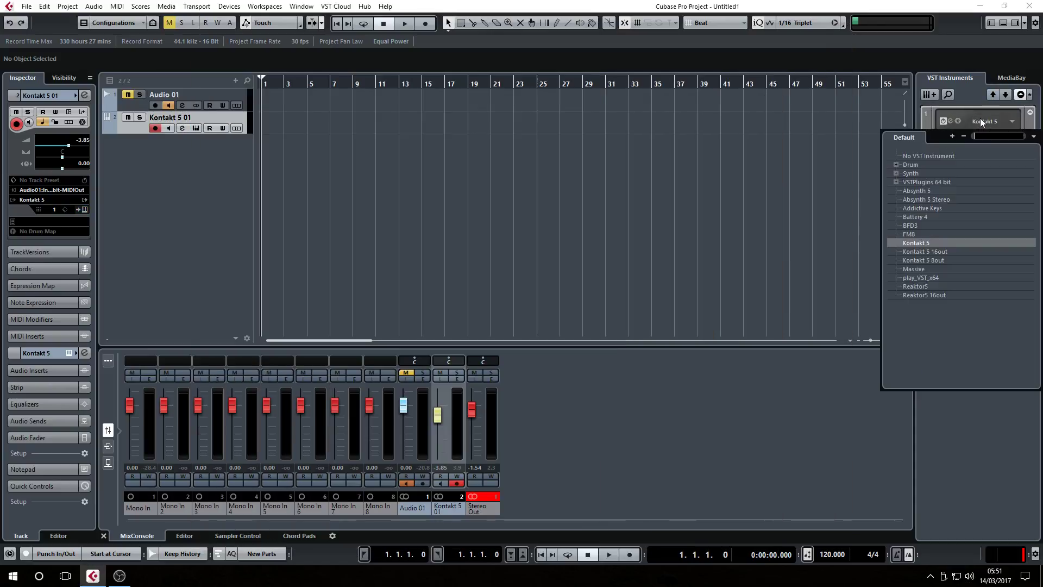
pyautogui.click(907, 234)
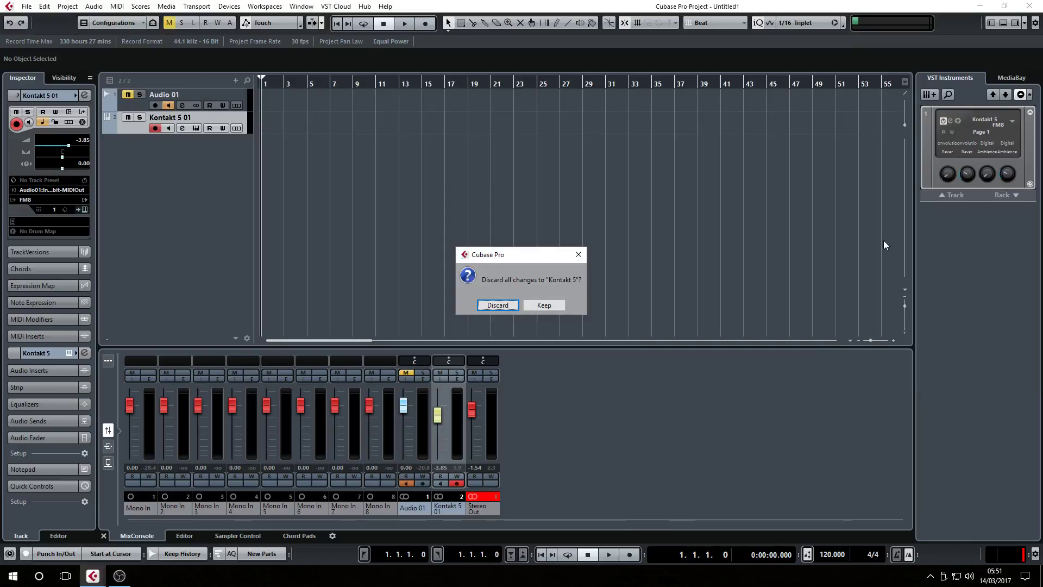
pyautogui.click(496, 306)
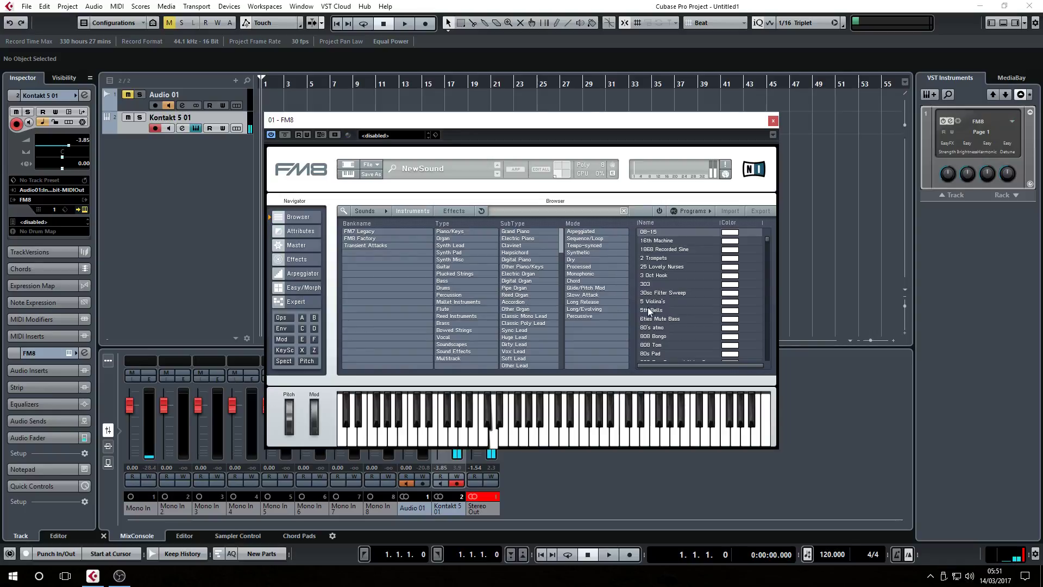
# Step: Load Ad Parnassum 2 and then A&D Pad from FM8's Long Release instruments, and close the FM8 window
pyautogui.click(588, 301)
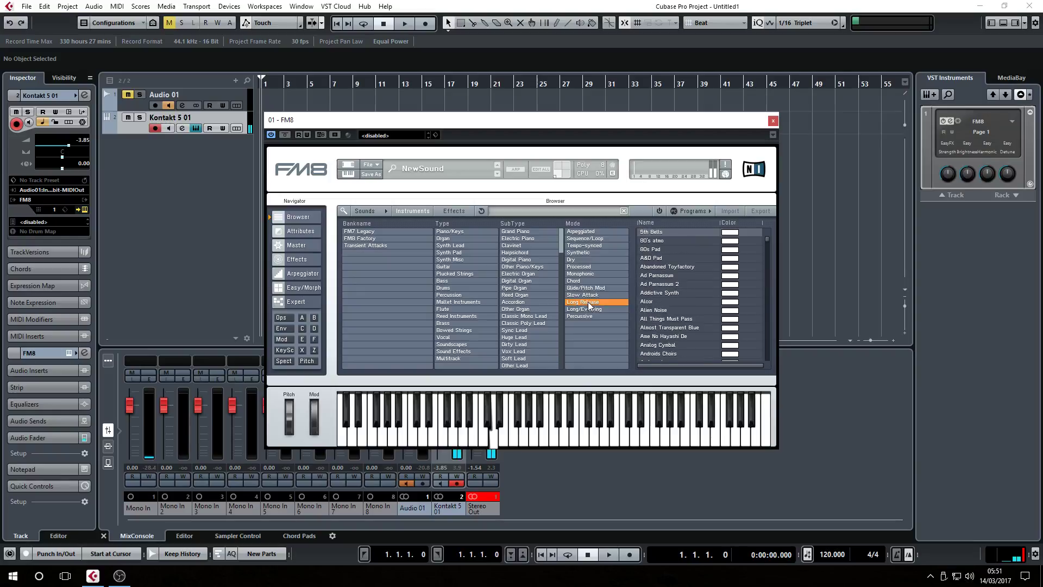
pyautogui.click(654, 285)
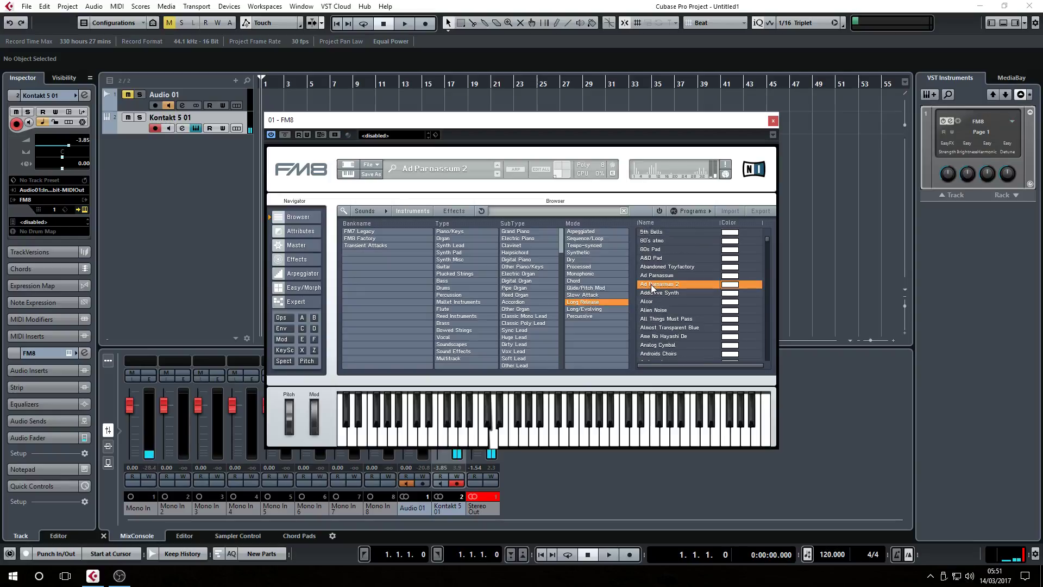
pyautogui.click(644, 257)
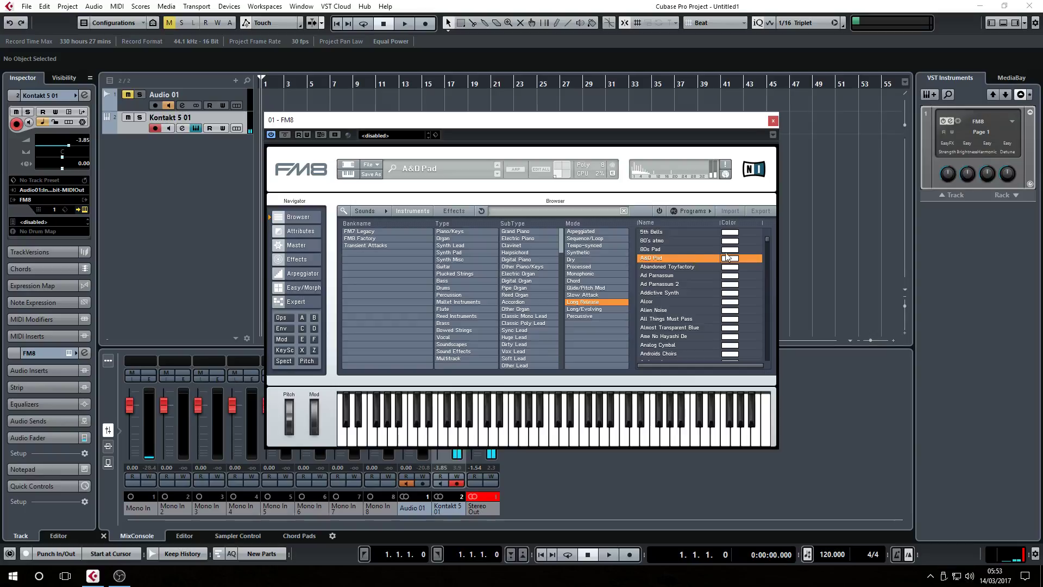
pyautogui.click(773, 120)
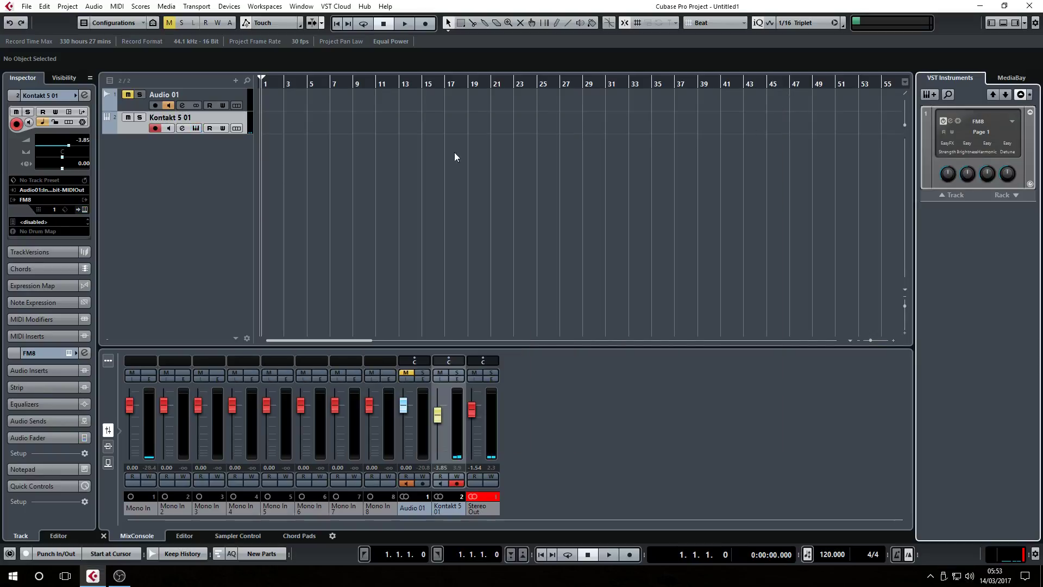
# Step: Open the MIDIGuitar2-64bit insert from the Audio 01 channel settings and reposition its plug-in window so it is fully in view
pyautogui.click(180, 106)
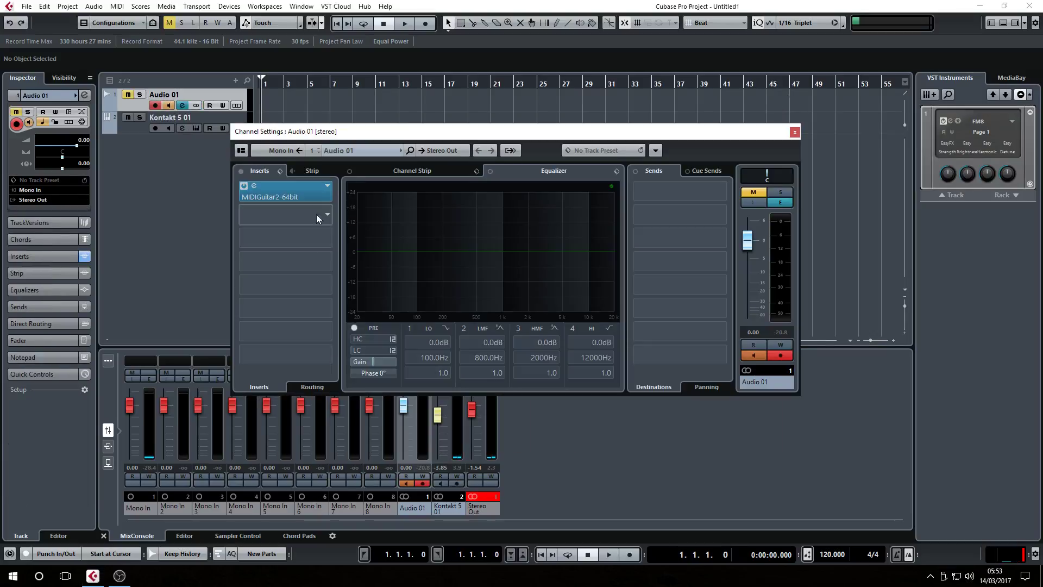
pyautogui.click(289, 194)
pyautogui.moveTo(537, 97); pyautogui.dragTo(567, 49)
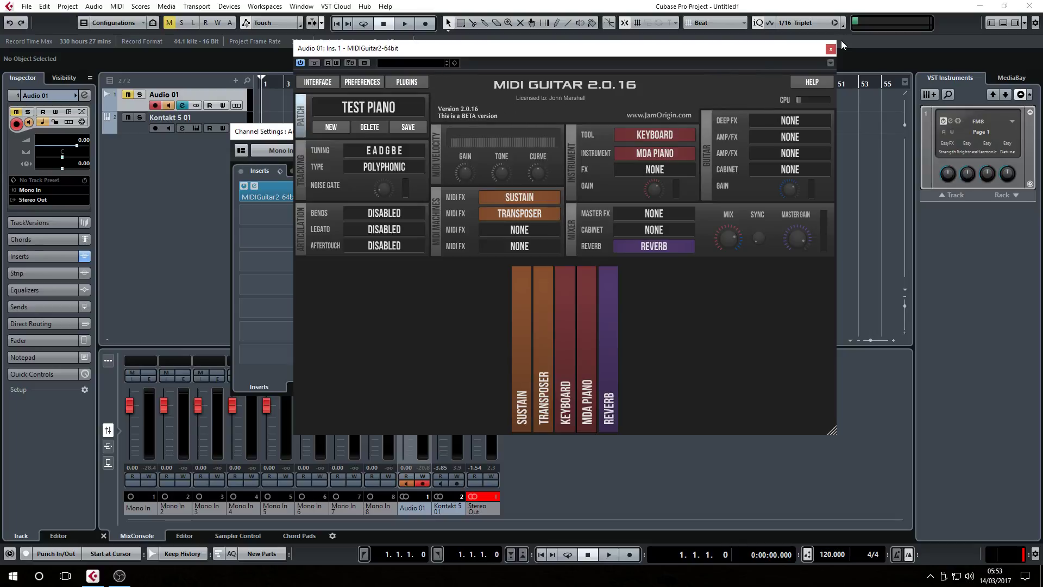
pyautogui.moveTo(724, 50); pyautogui.dragTo(697, 70)
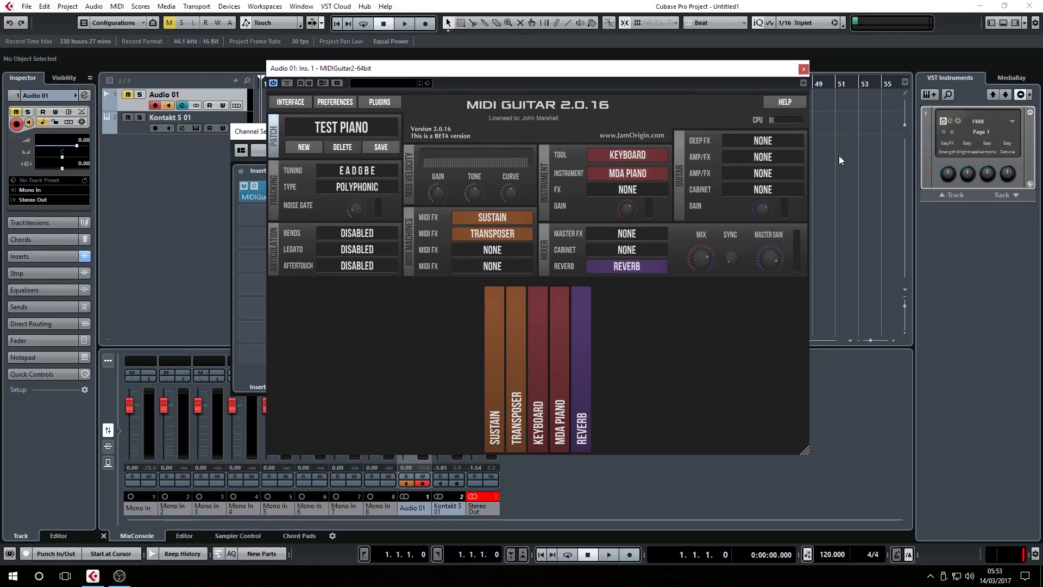